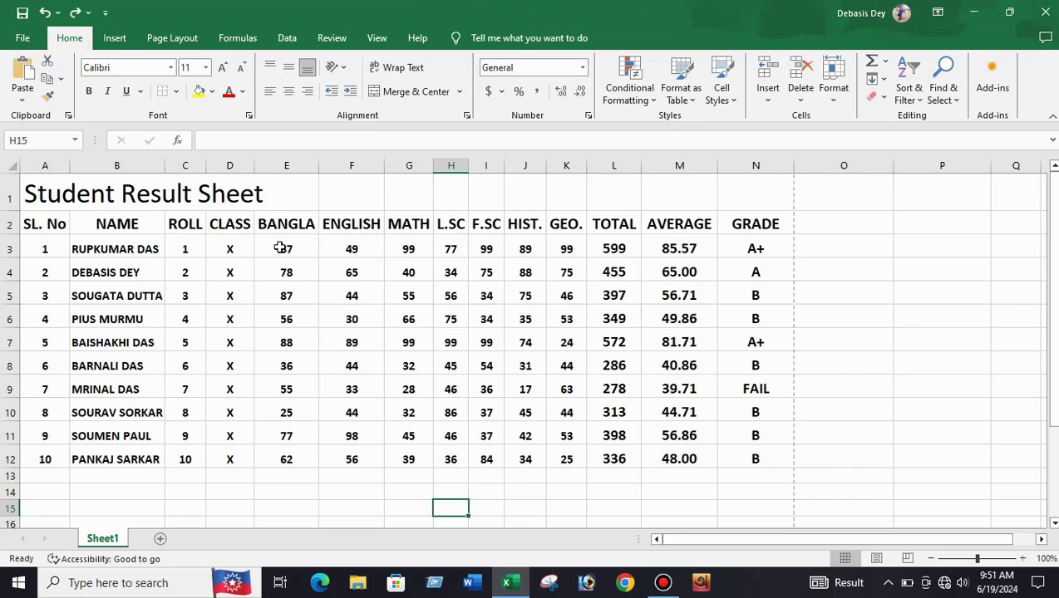
drag(277, 246, 579, 460)
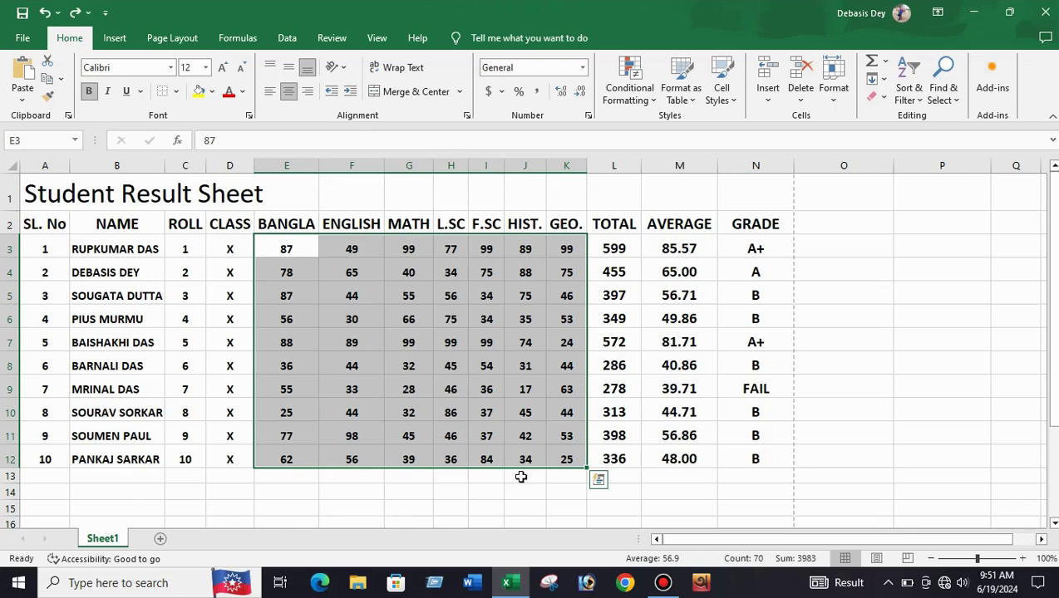
click(376, 379)
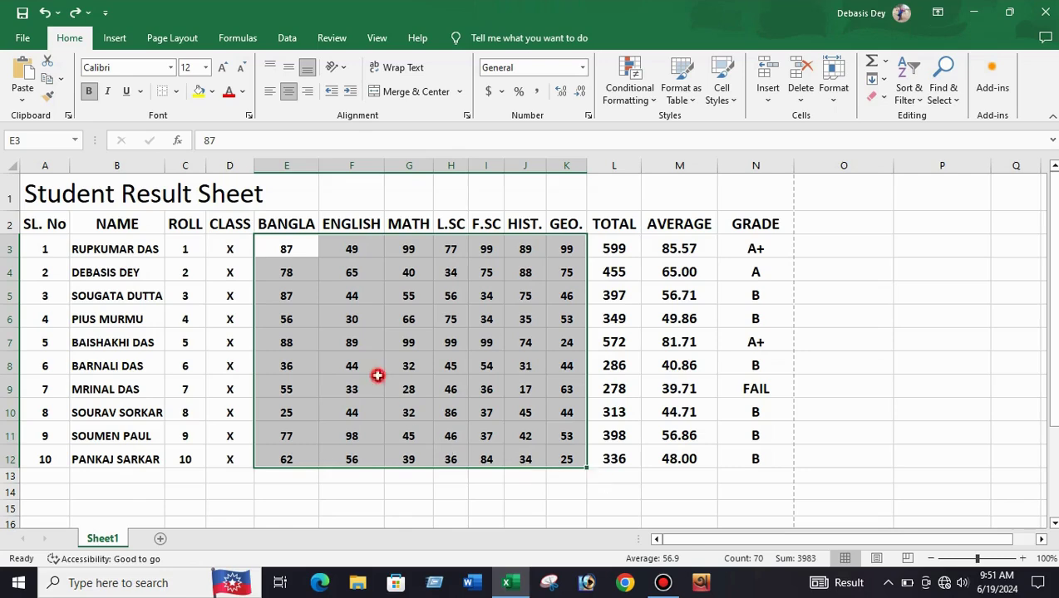
click(356, 322)
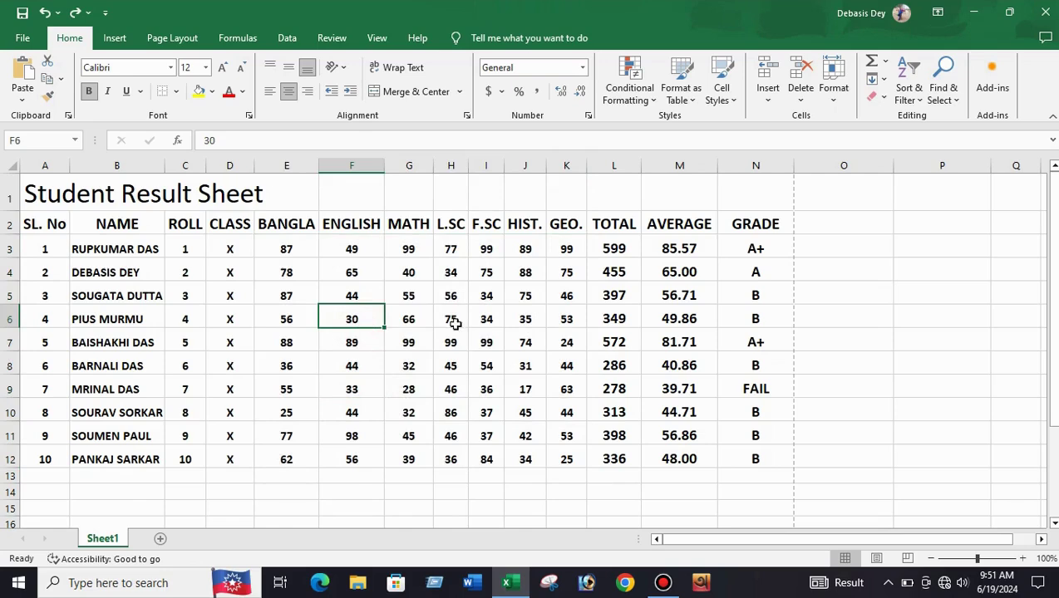
click(529, 320)
Highlight marks less than 34 in E3:K12 with Light Red Fill with Dark Red Text using conditional formatting.
drag(273, 249, 555, 456)
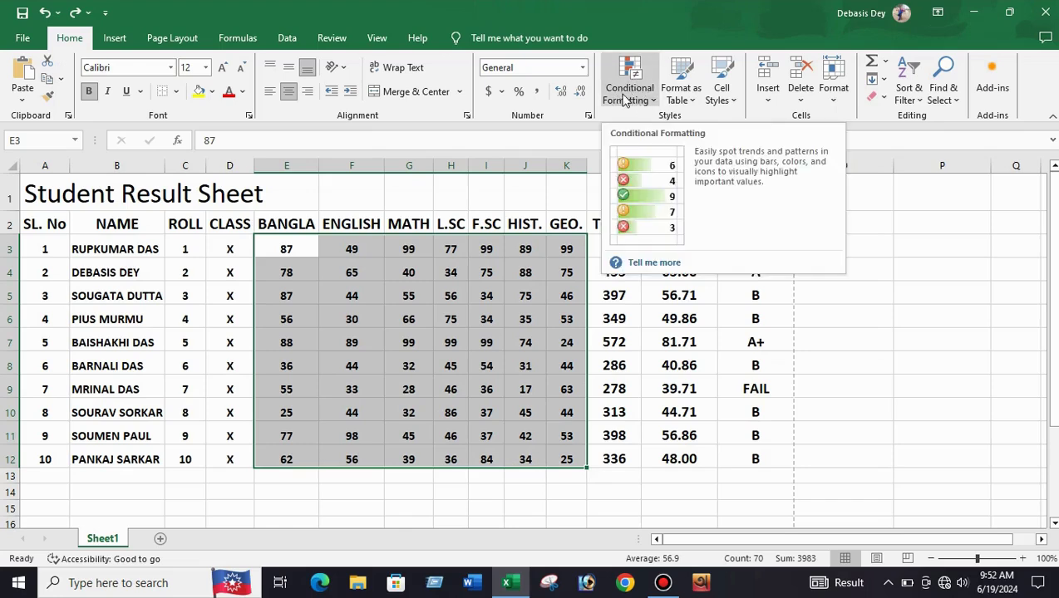
click(652, 103)
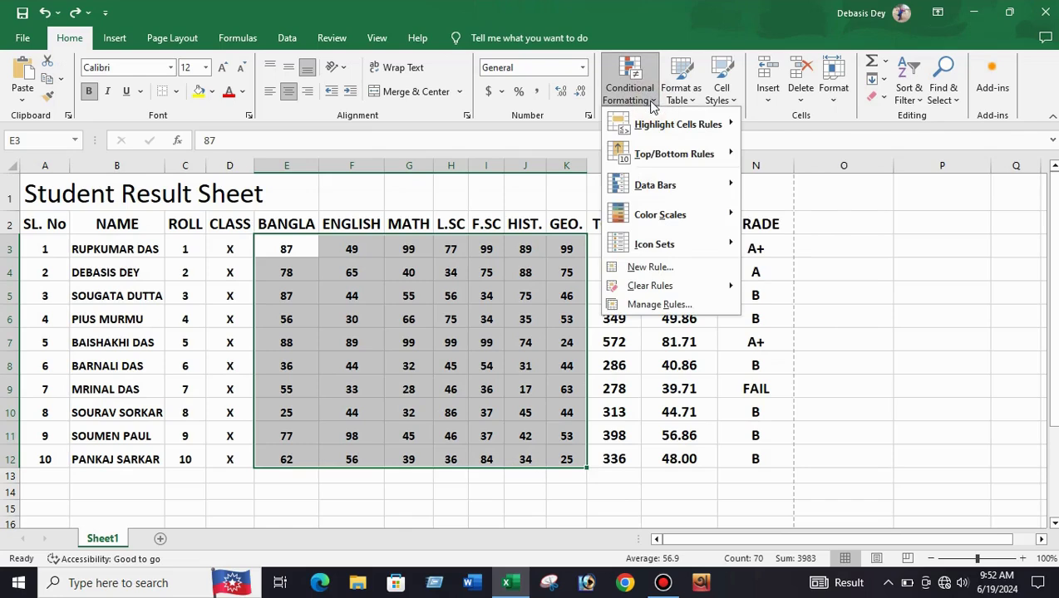
mouse_move(654, 126)
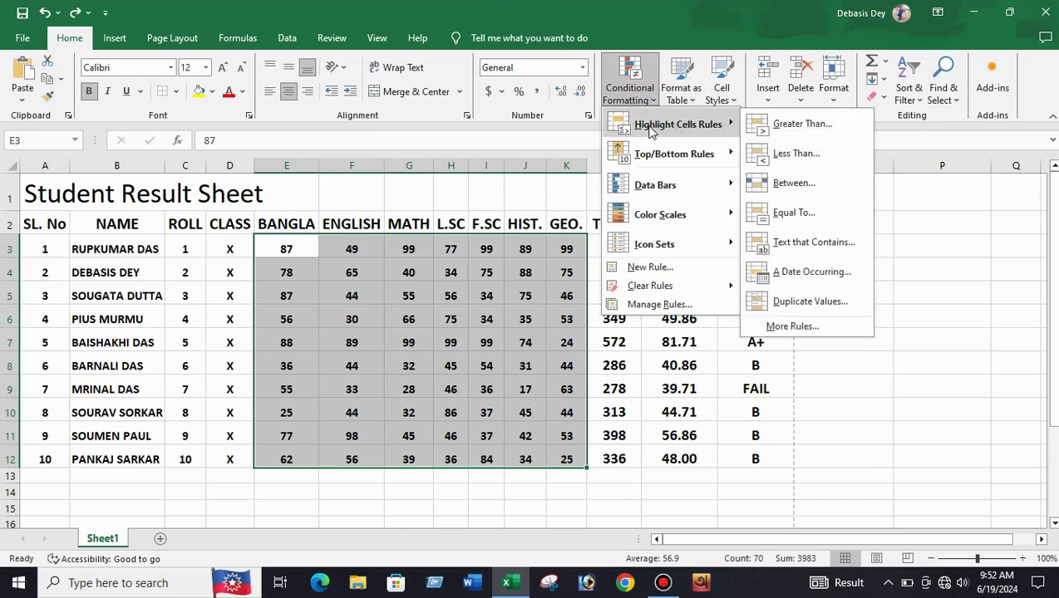
click(787, 156)
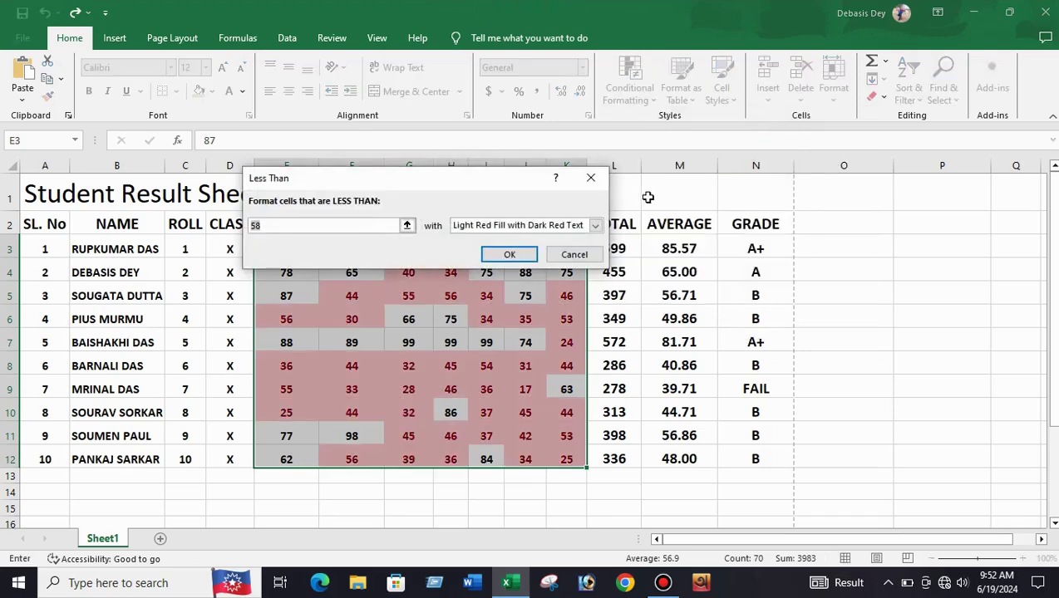
click(263, 227)
key(BackSpace)
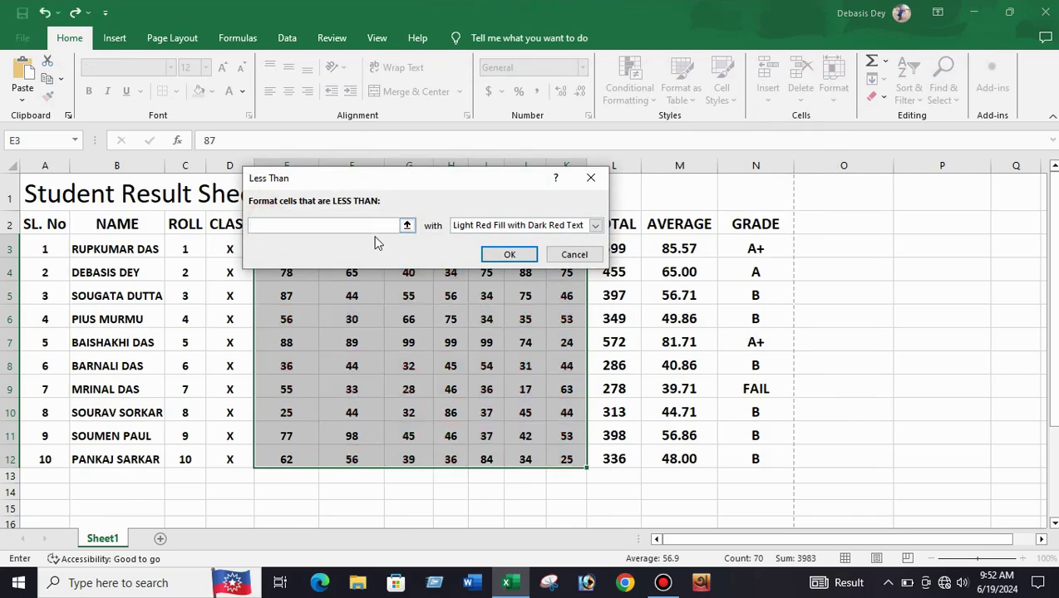
text(34)
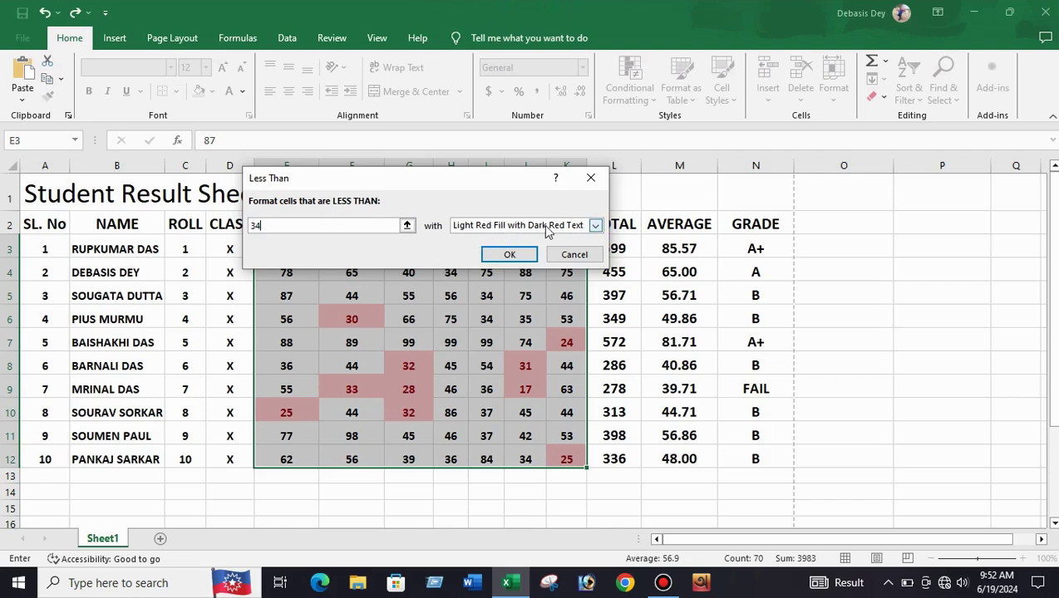
click(596, 227)
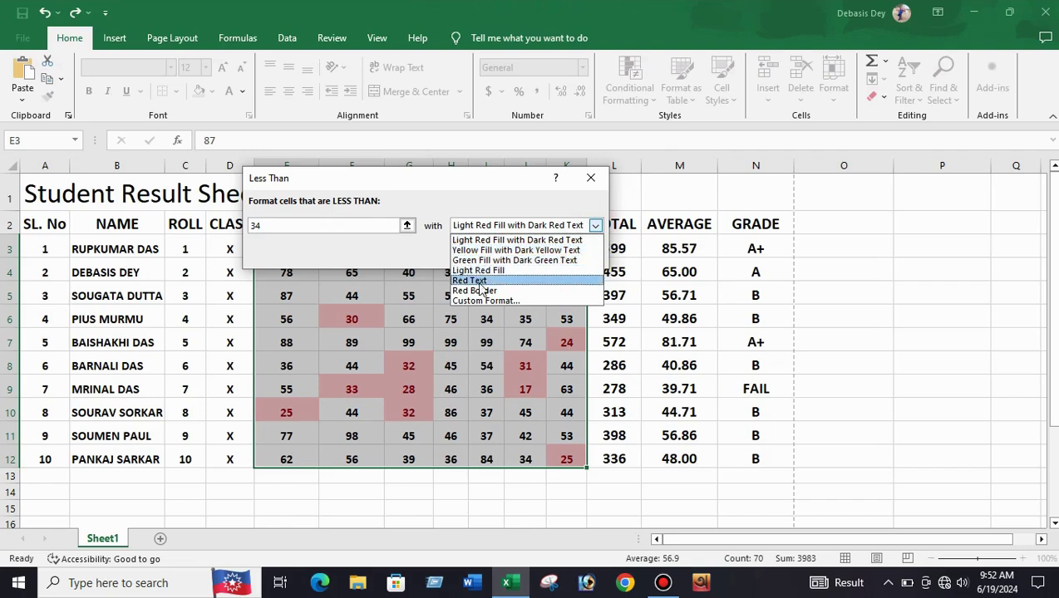
click(491, 242)
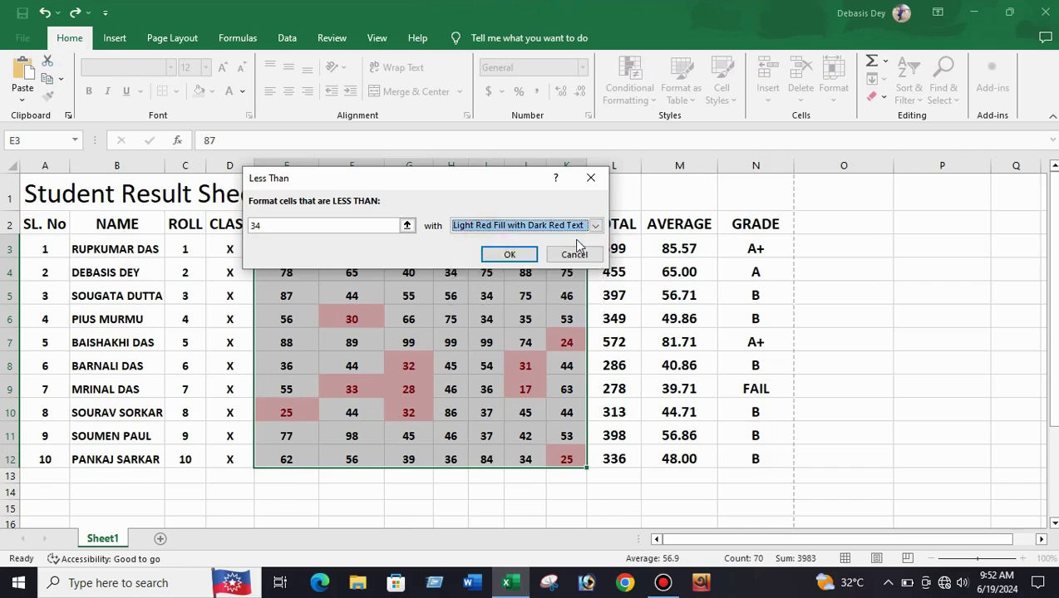
click(511, 256)
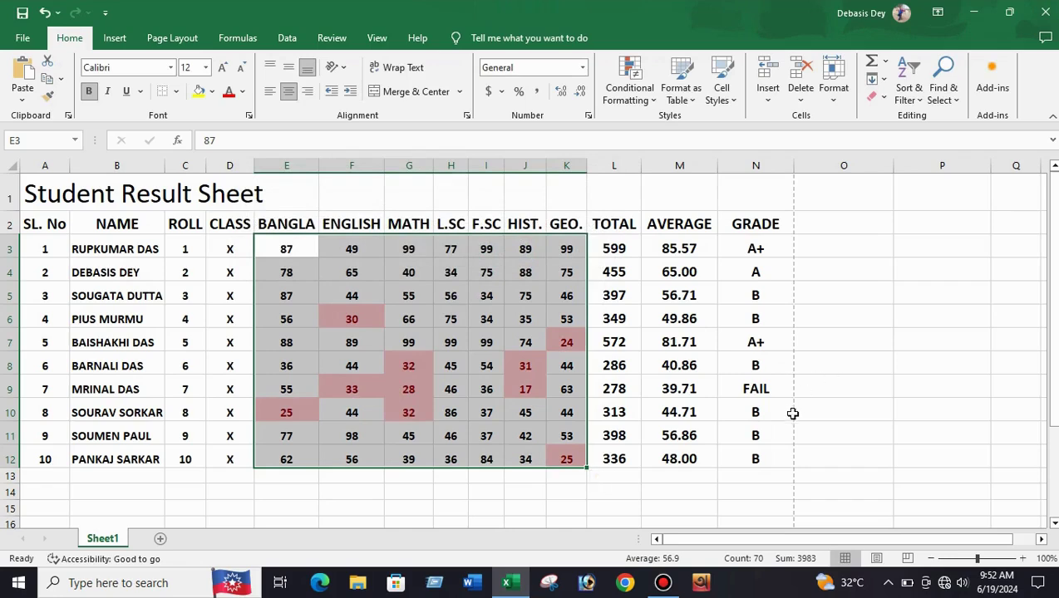
click(832, 415)
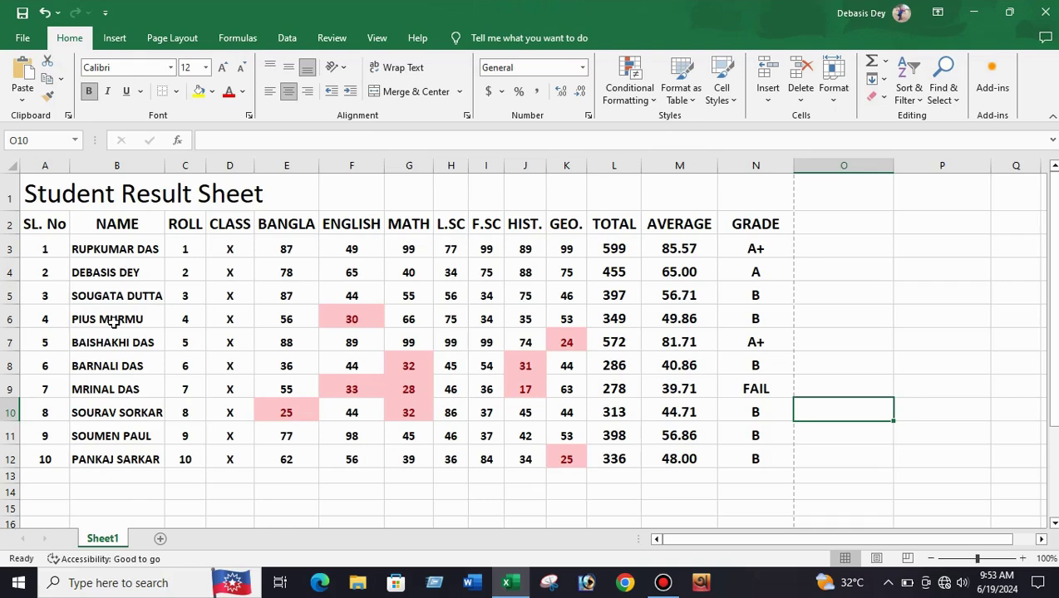
click(640, 95)
mouse_move(655, 147)
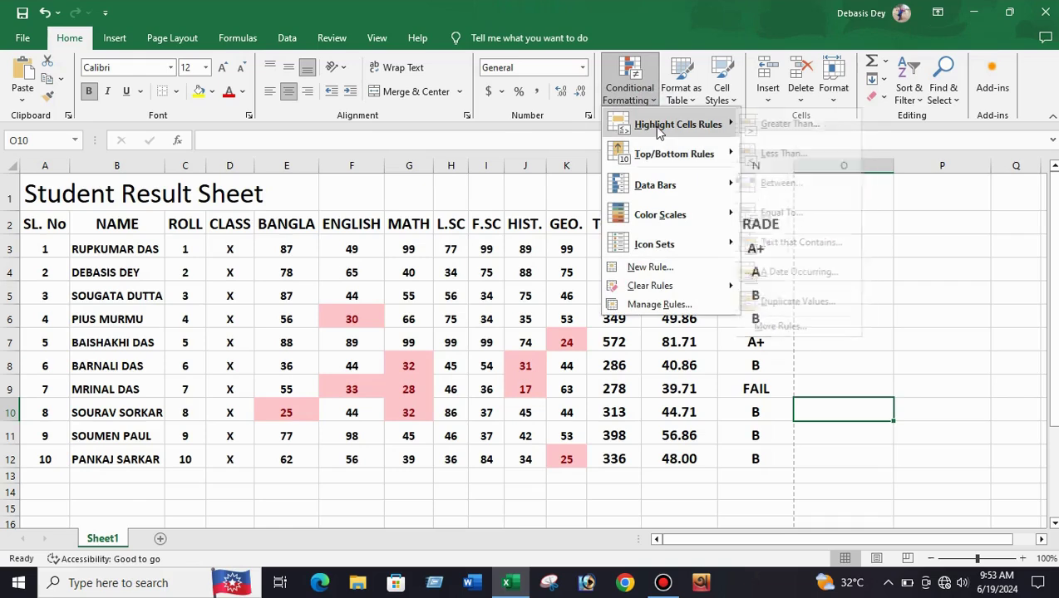
click(453, 380)
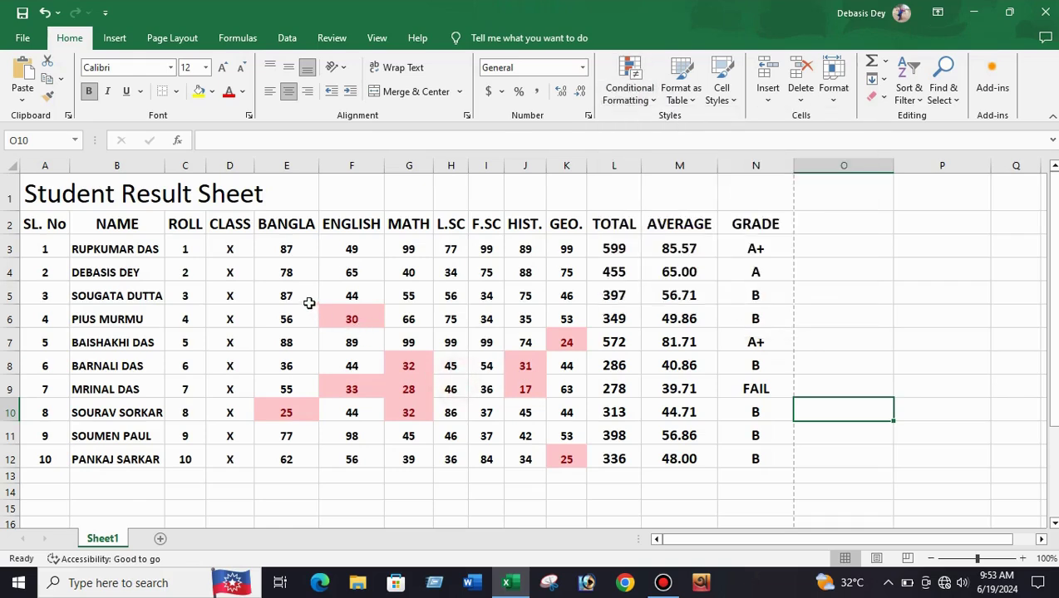
Highlight marks greater than 80 in E3:K12 with Green Fill with Dark Green Text using conditional formatting.
drag(281, 248, 568, 459)
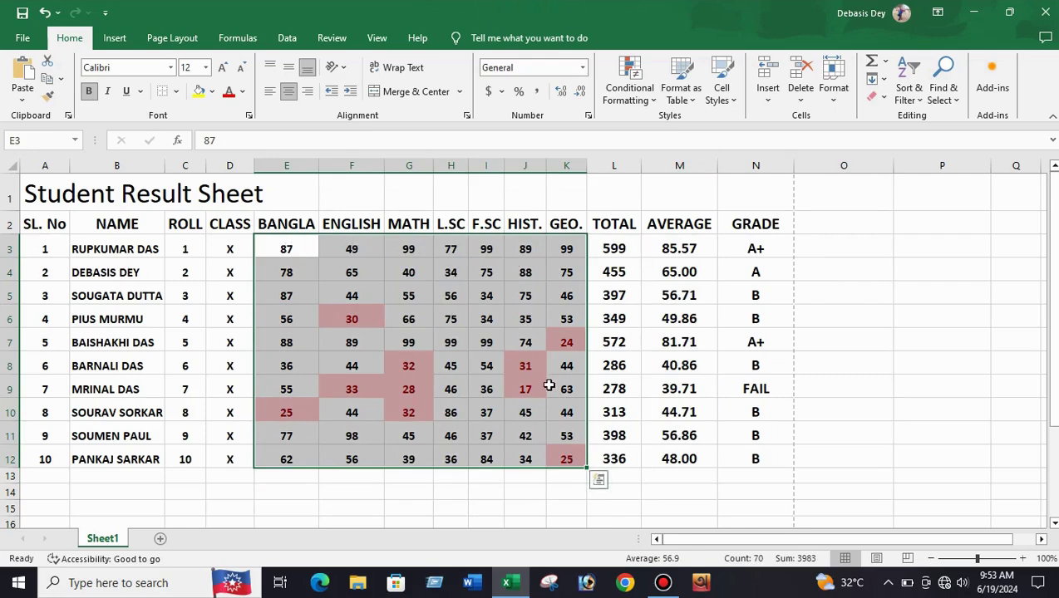
click(648, 104)
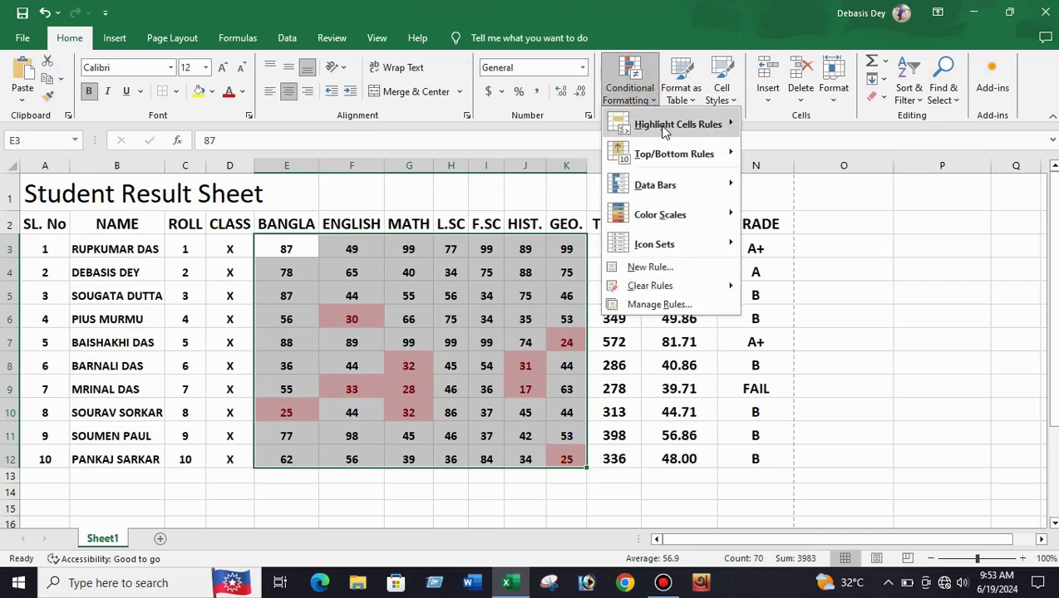
mouse_move(678, 125)
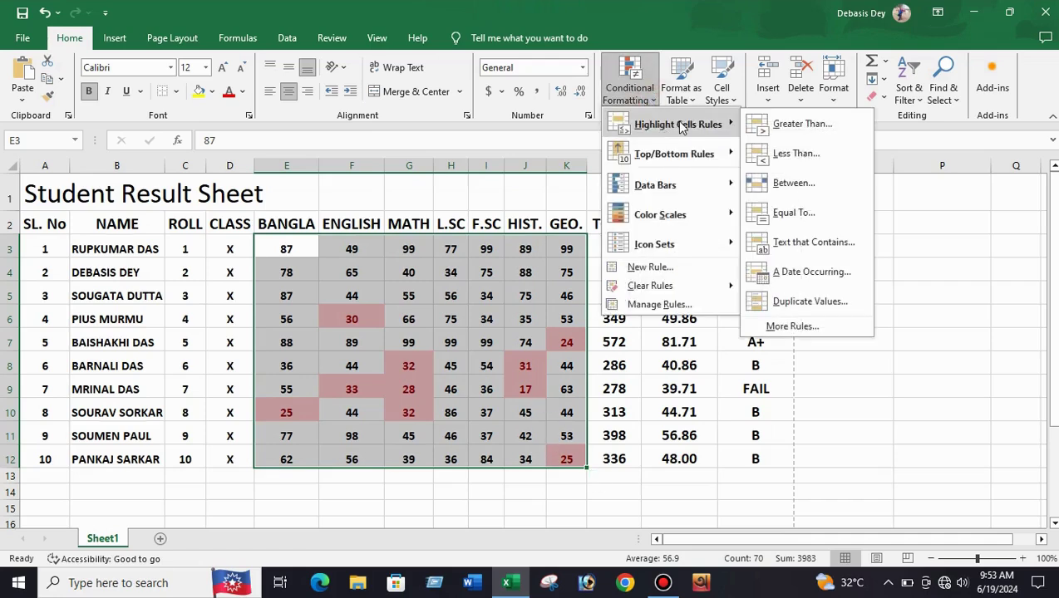
click(784, 126)
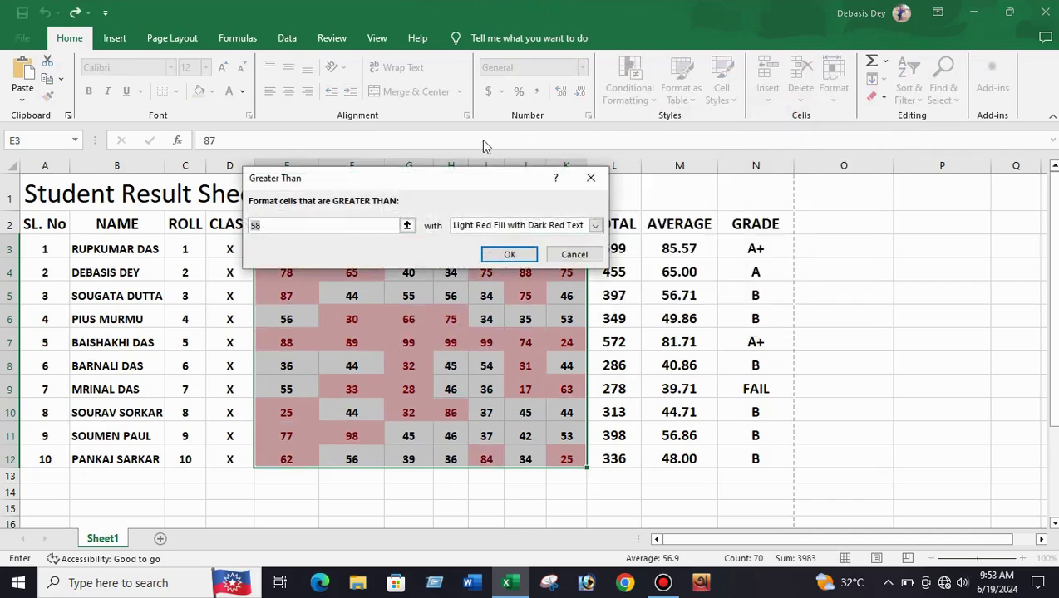
text(80)
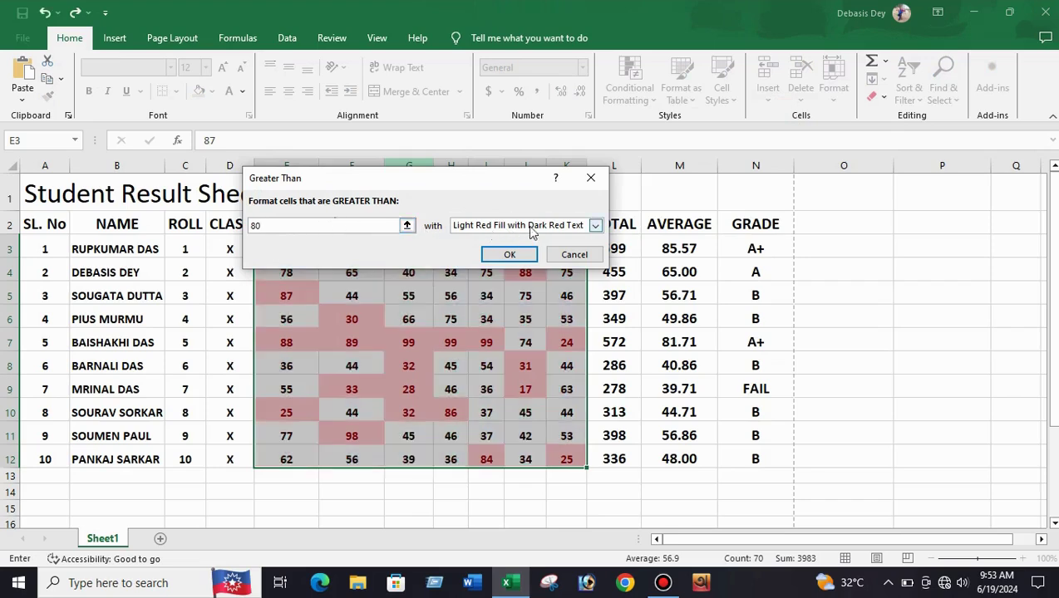
click(595, 226)
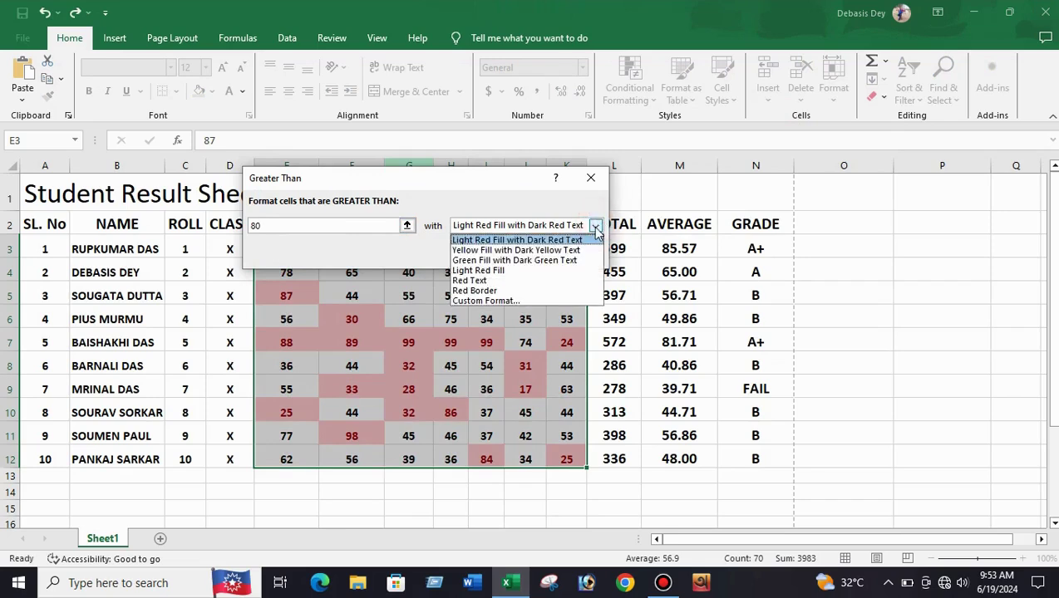
click(501, 261)
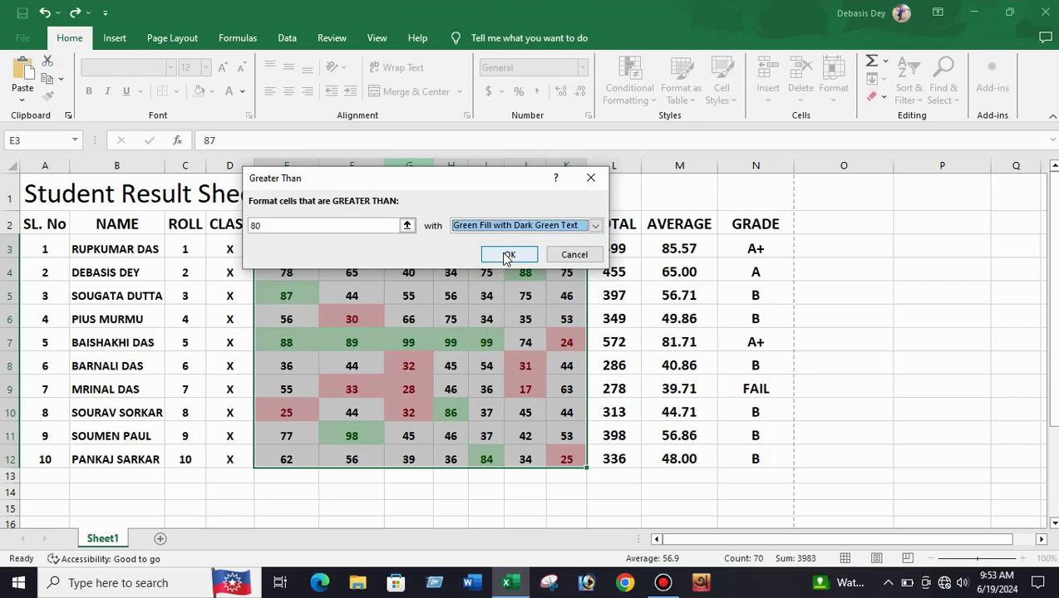
click(507, 255)
click(896, 336)
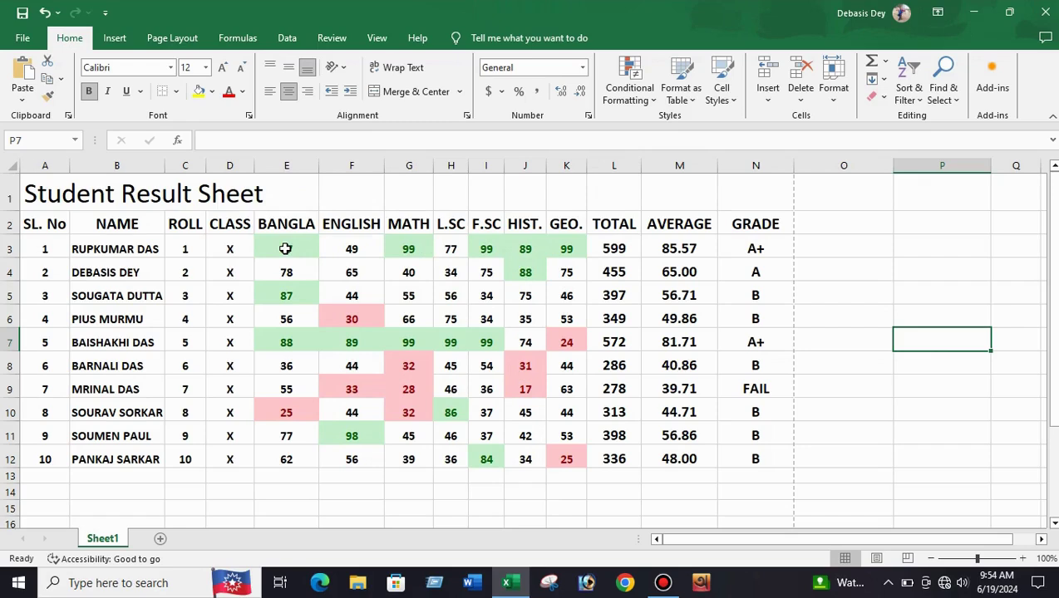
drag(283, 248, 552, 453)
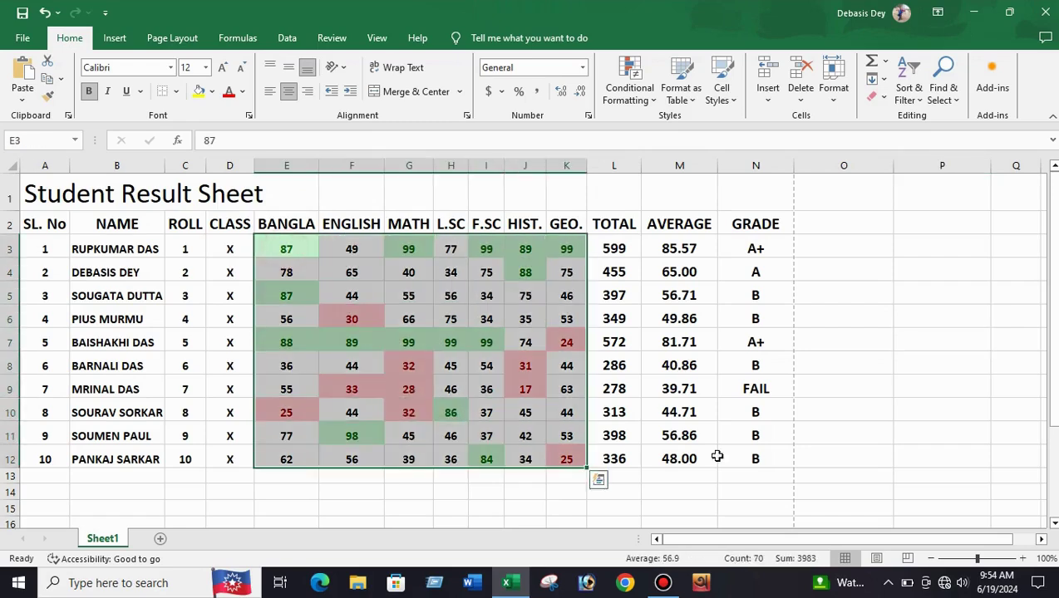
click(517, 506)
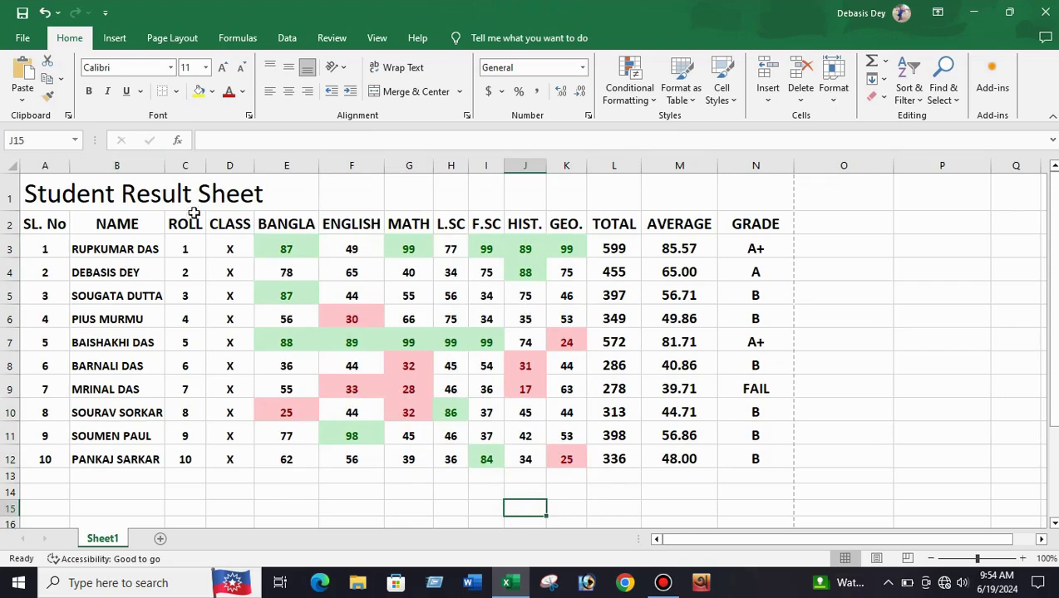
click(406, 320)
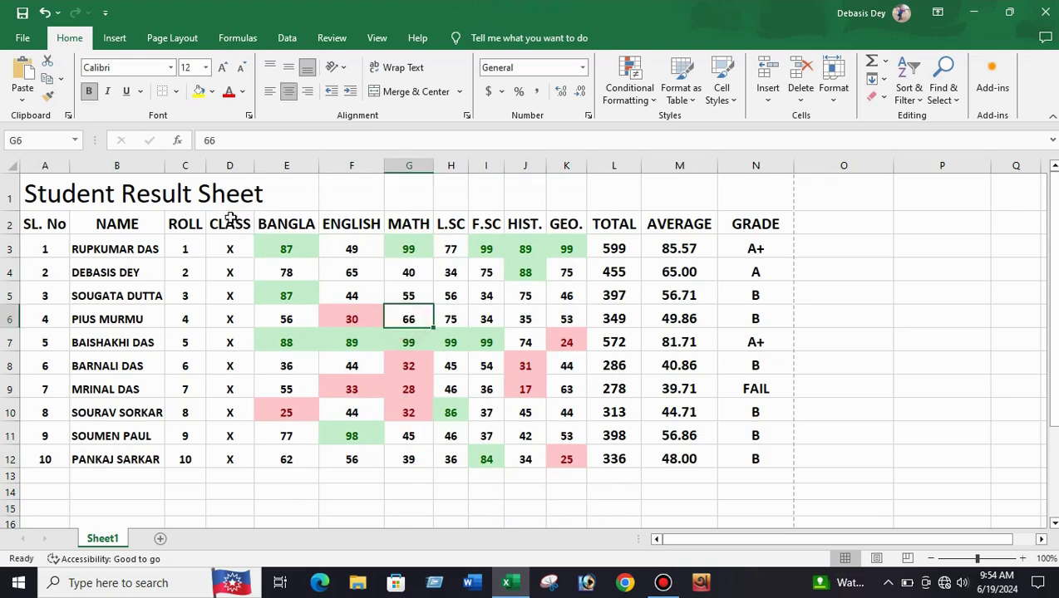
Check the individual cells of row 1 to find which one holds the sheet title.
click(93, 191)
click(252, 198)
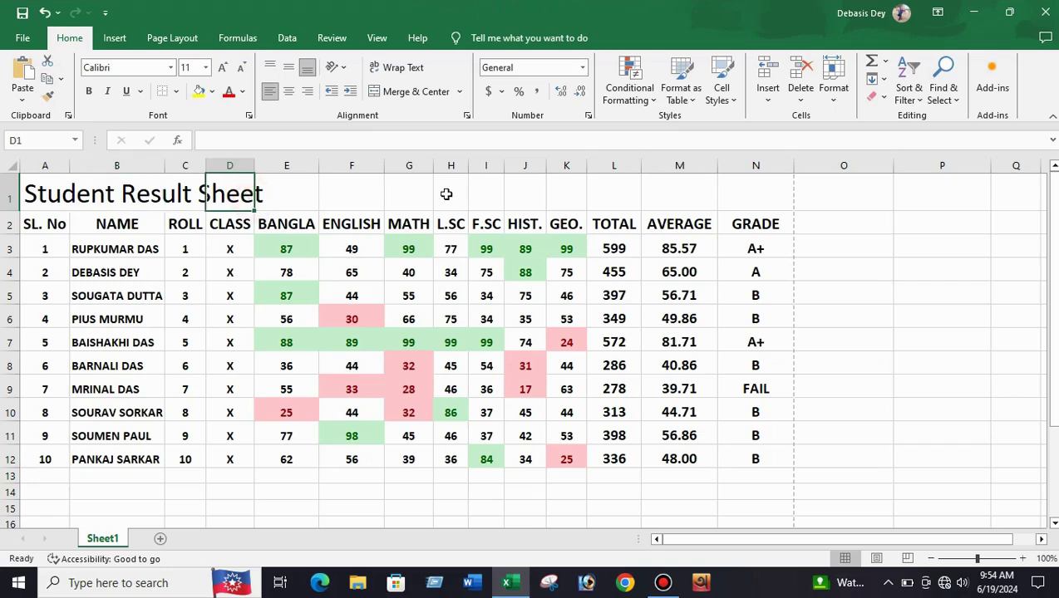
click(419, 193)
click(353, 192)
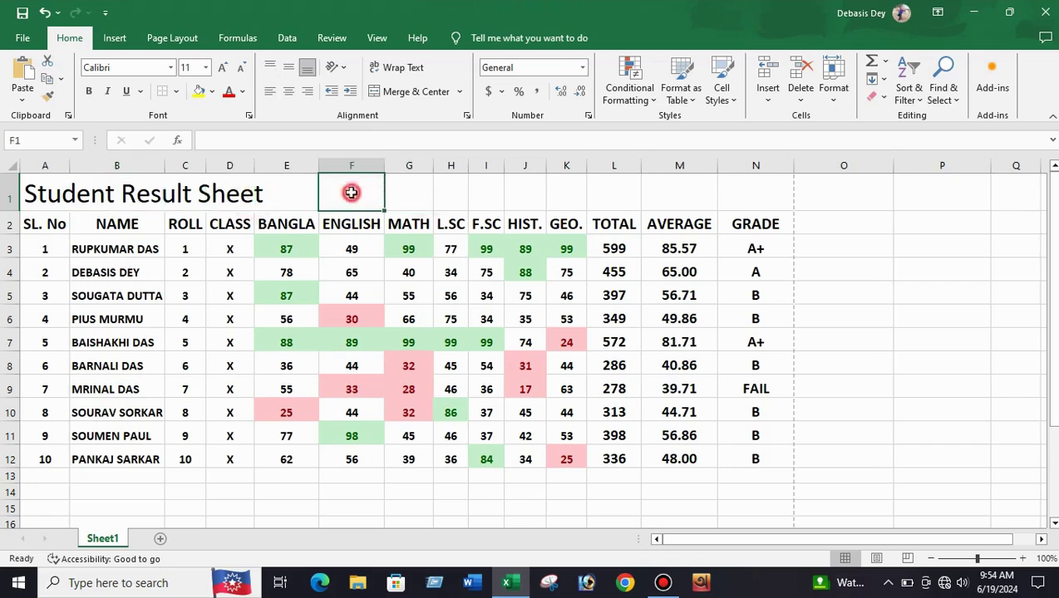
click(420, 194)
click(453, 194)
click(497, 194)
click(536, 196)
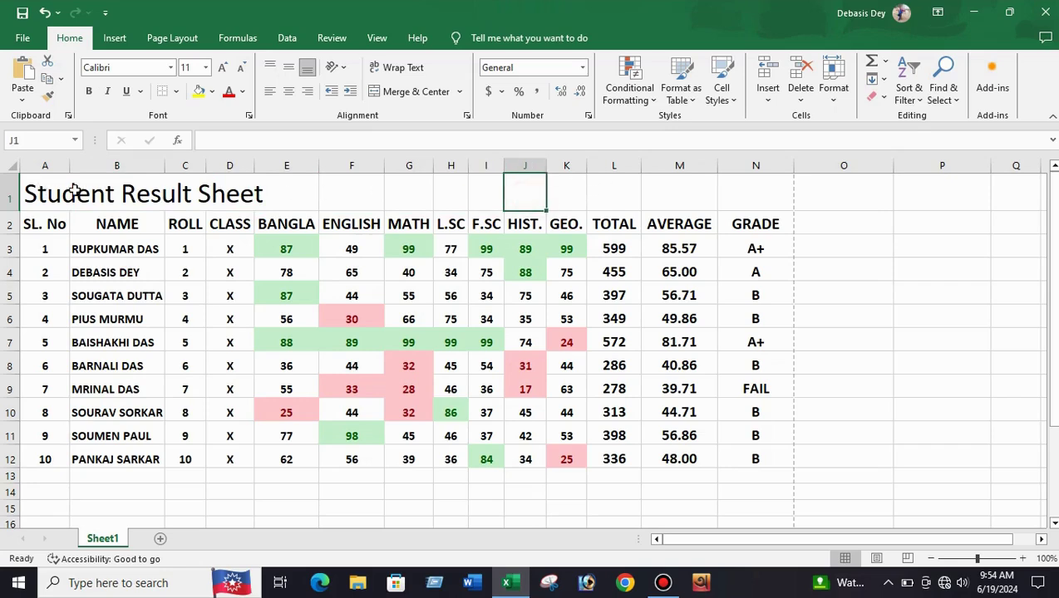
click(43, 193)
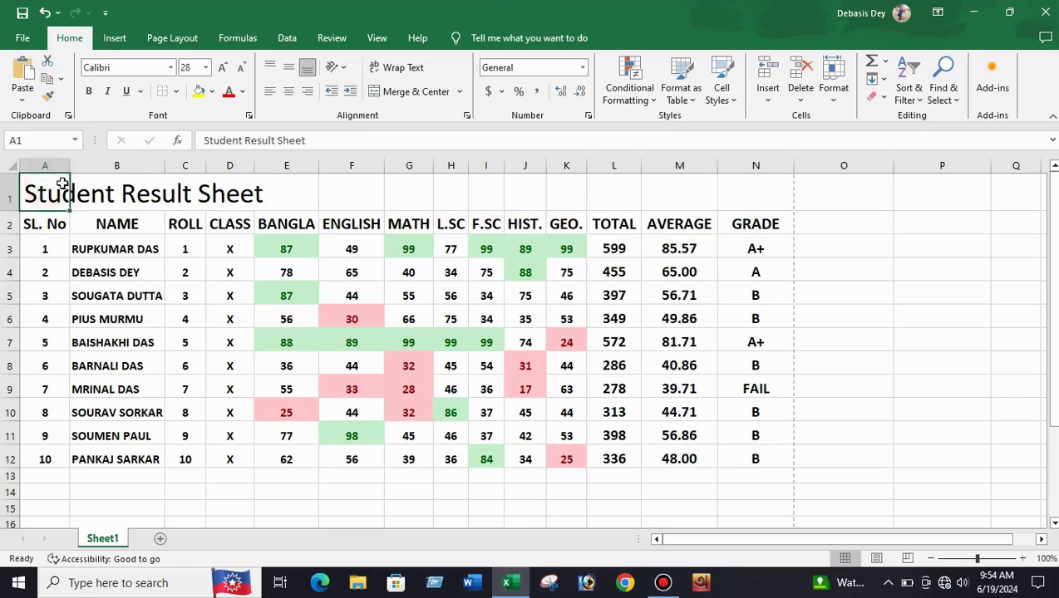
click(93, 191)
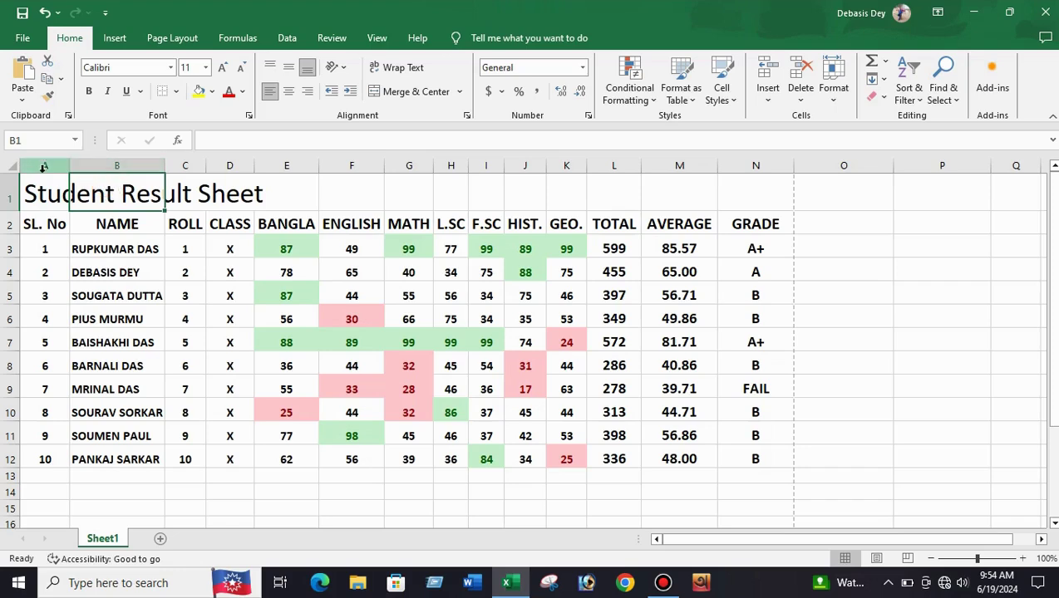
click(38, 191)
Enter the test text "fdg" in cell B1, next to the title cell.
click(115, 188)
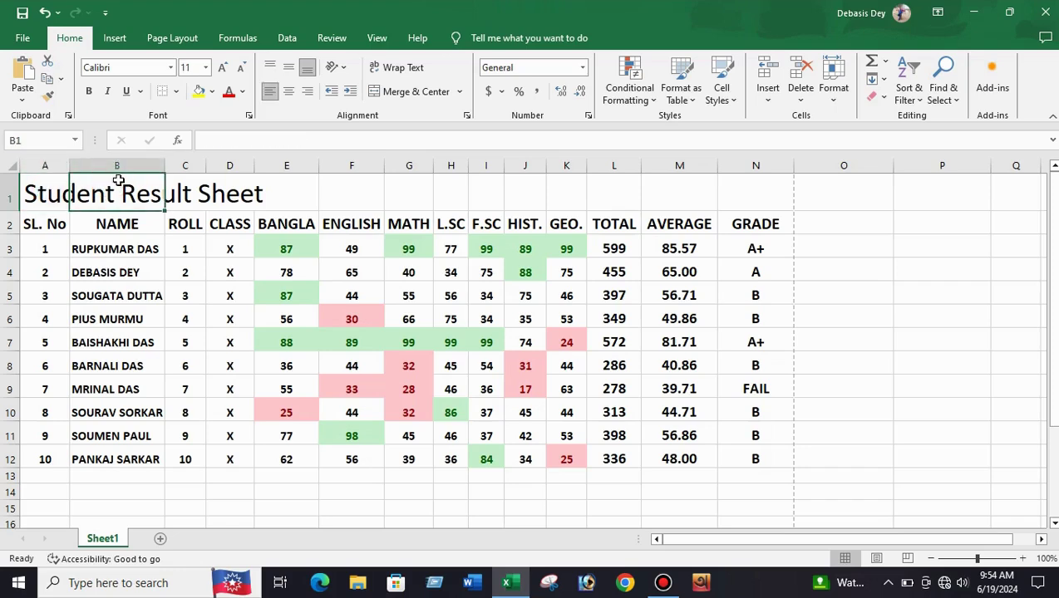
text(fdg)
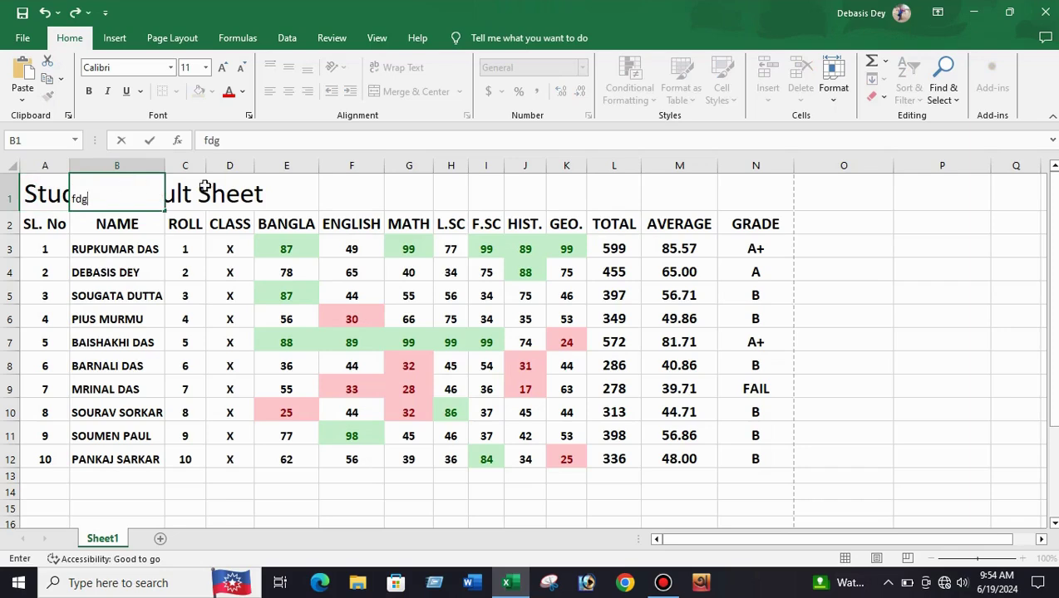
click(365, 196)
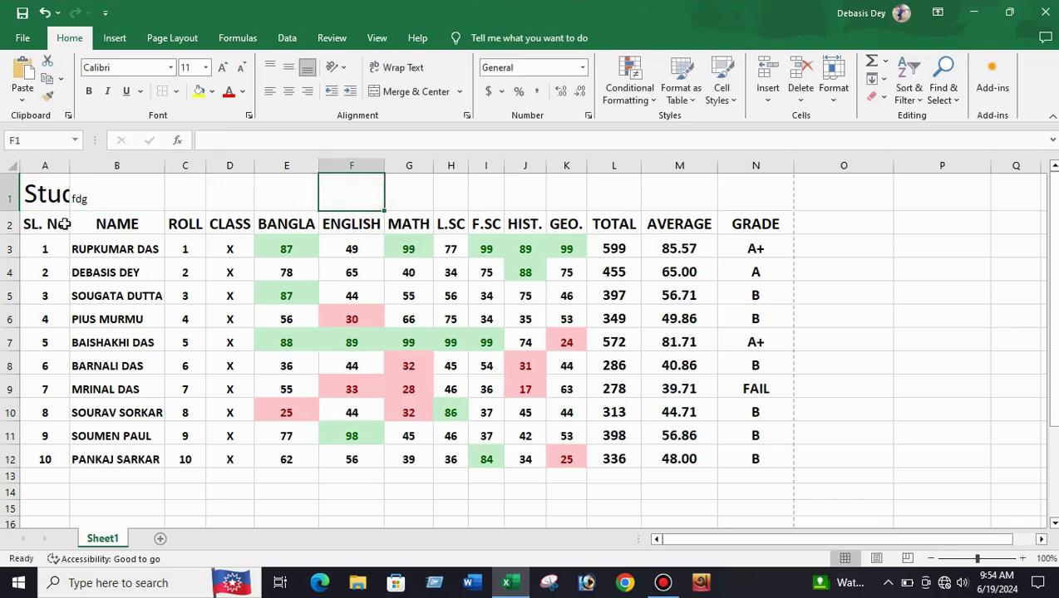
click(38, 193)
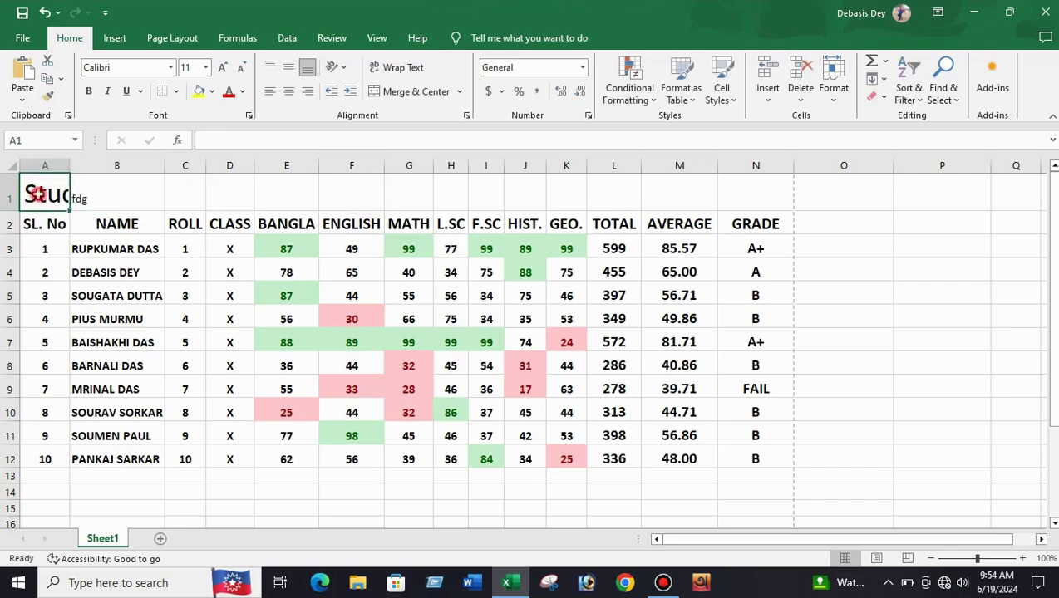
Clear the test text from cell B1 beside the sheet title.
click(108, 199)
key(BackSpace)
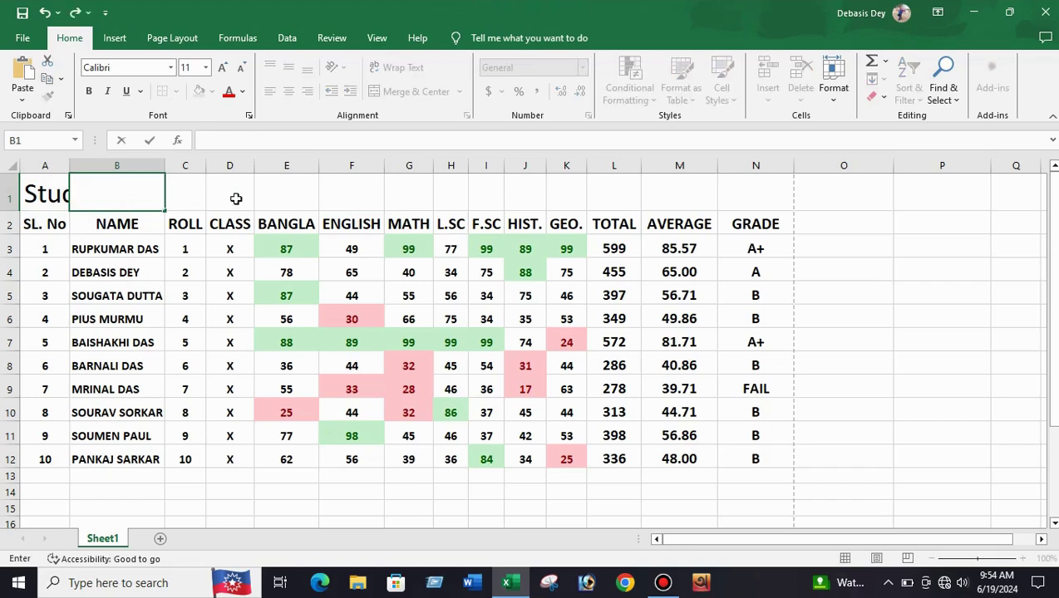
click(288, 193)
Merge and center the title "Student Result Sheet" across cells A1:N1.
click(621, 196)
drag(738, 193, 596, 191)
drag(444, 199, 63, 191)
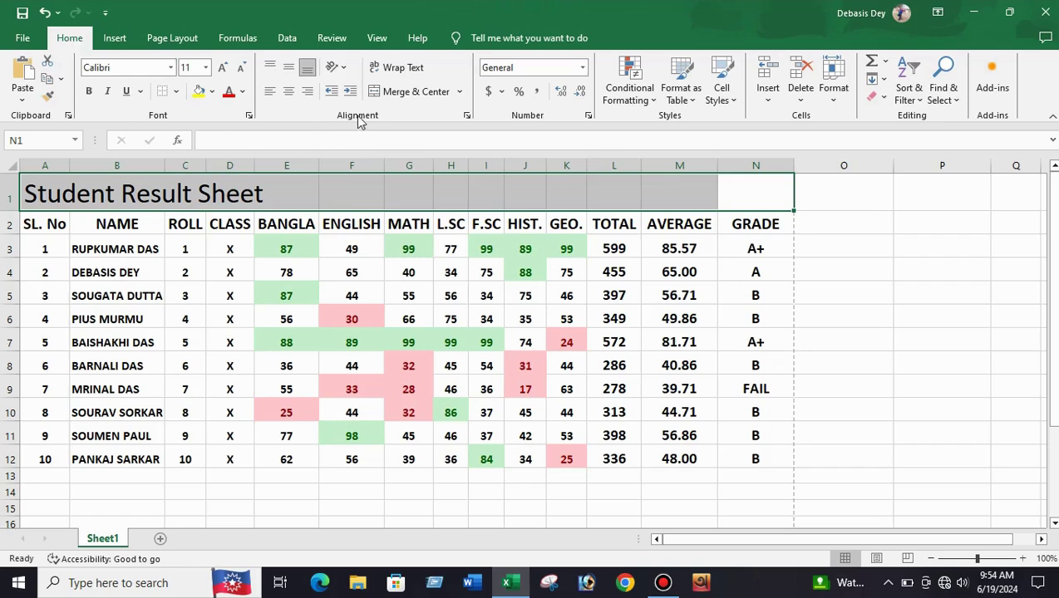
click(401, 93)
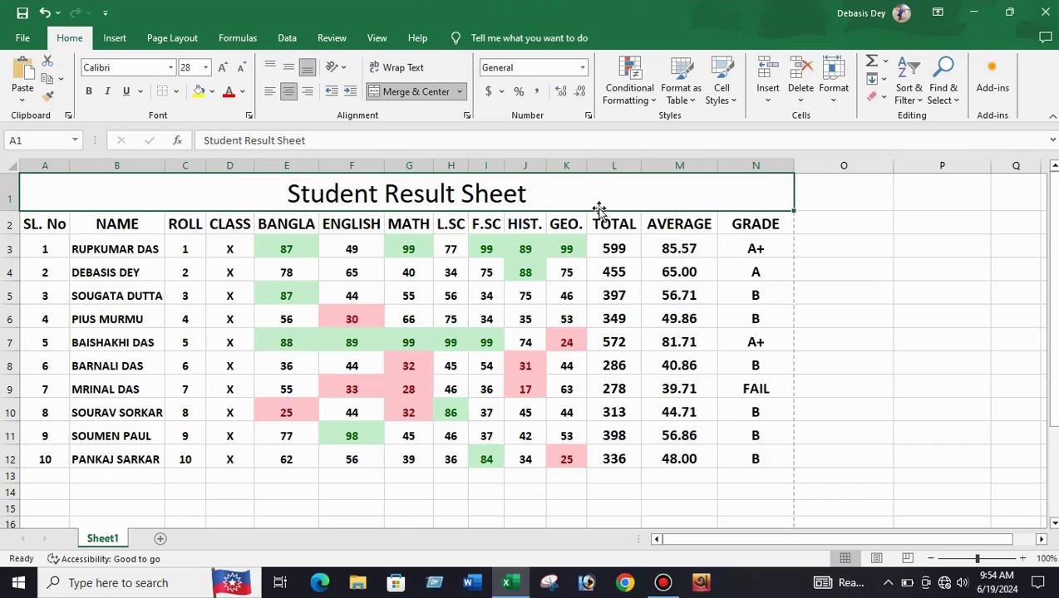
click(821, 226)
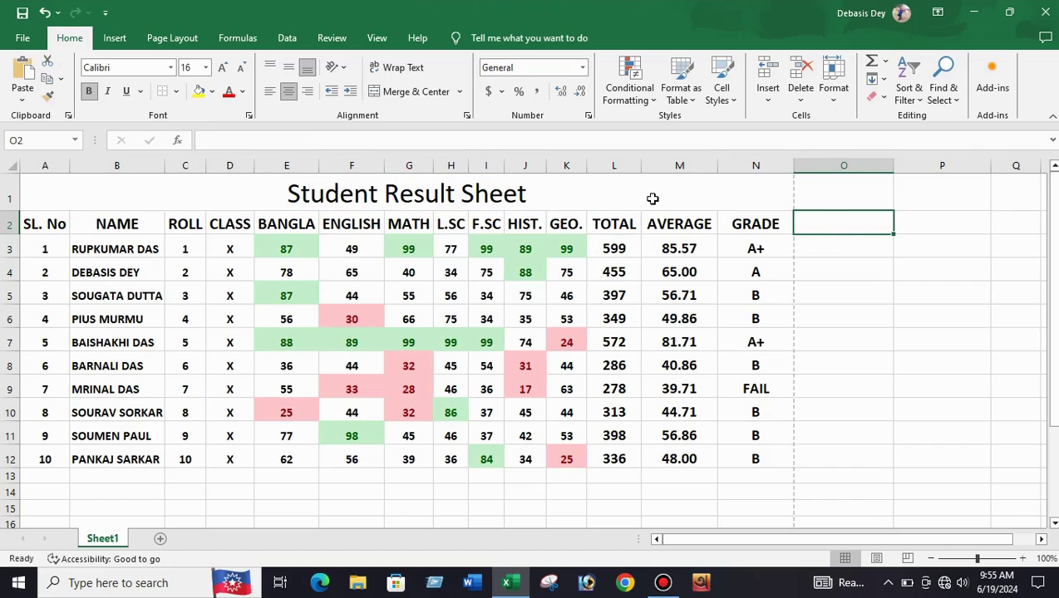
Format the merged title in row 1 as bold, underlined and red.
click(636, 194)
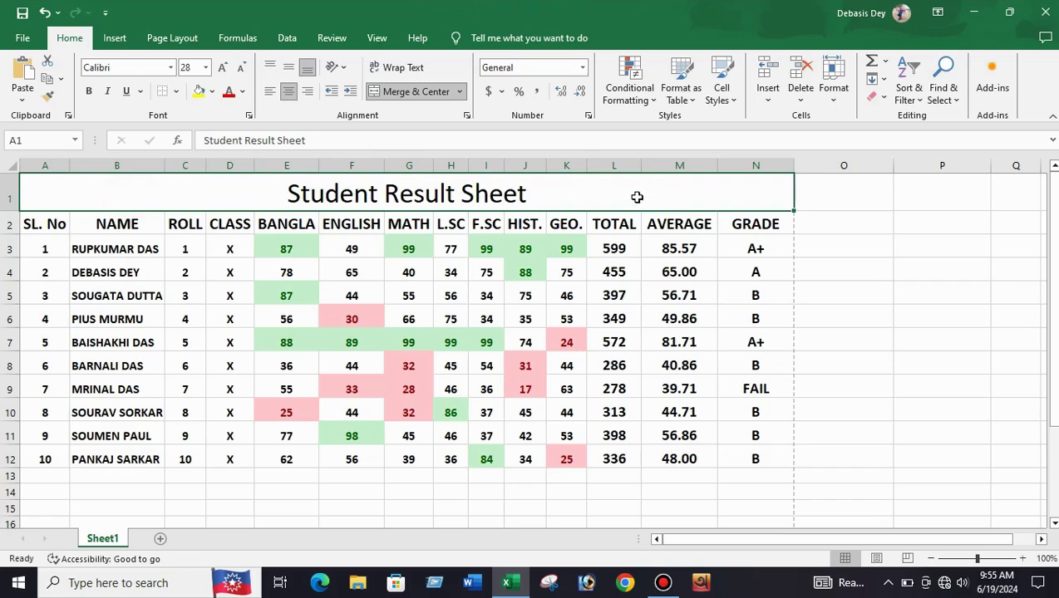
click(408, 241)
click(417, 198)
click(89, 91)
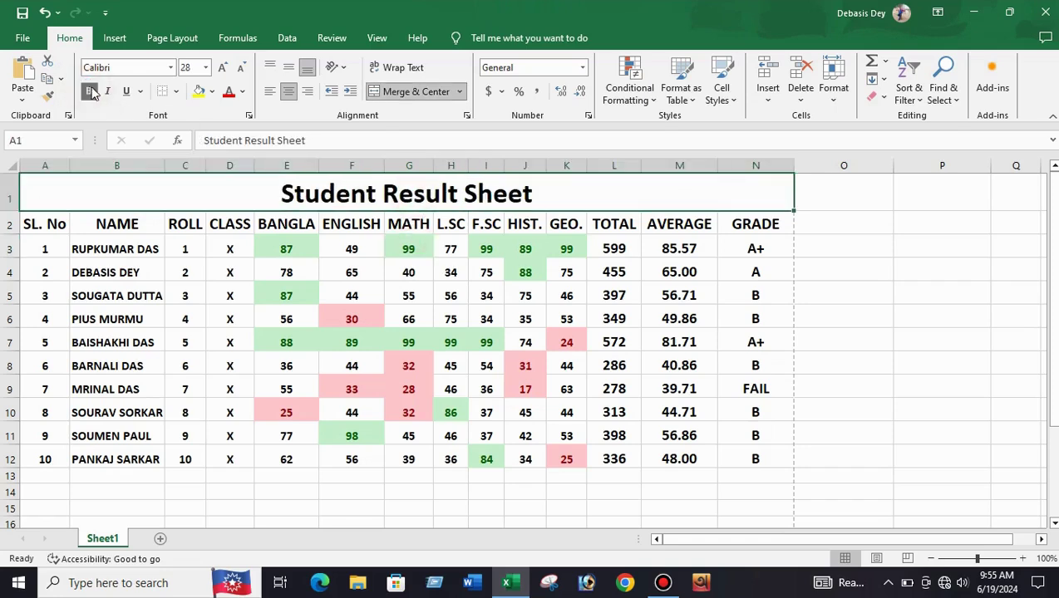
click(128, 94)
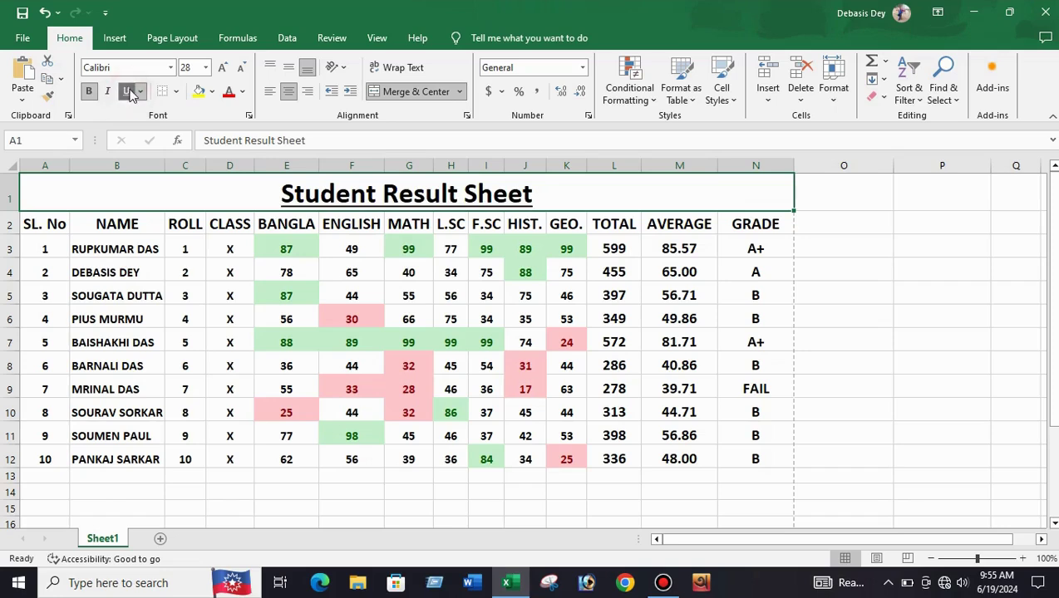
click(230, 94)
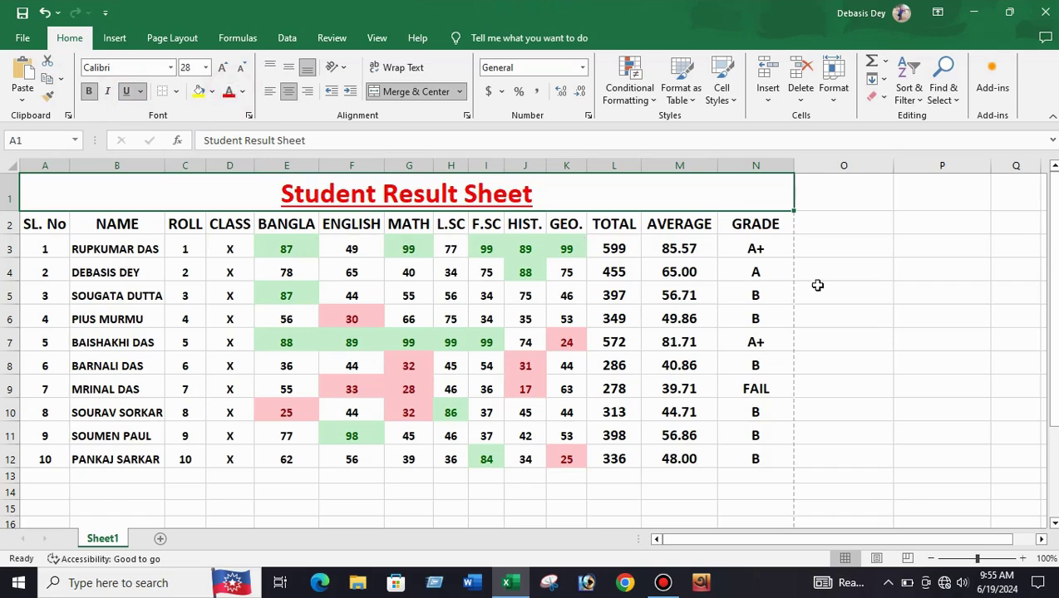
click(844, 295)
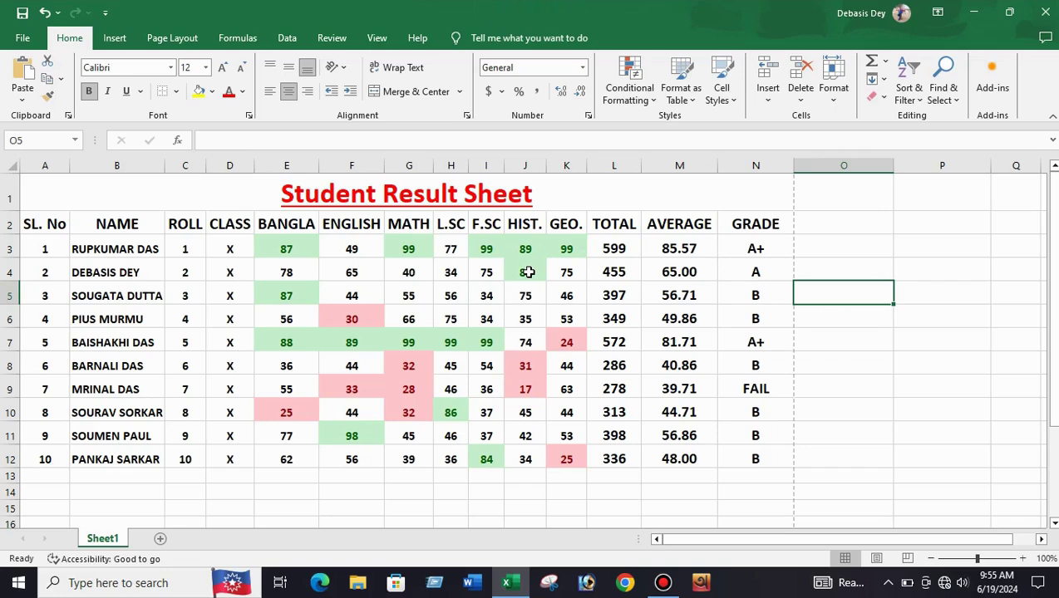
Look over the result sheet down to the grade conditions and check its print preview.
scroll(658, 340, down, 2)
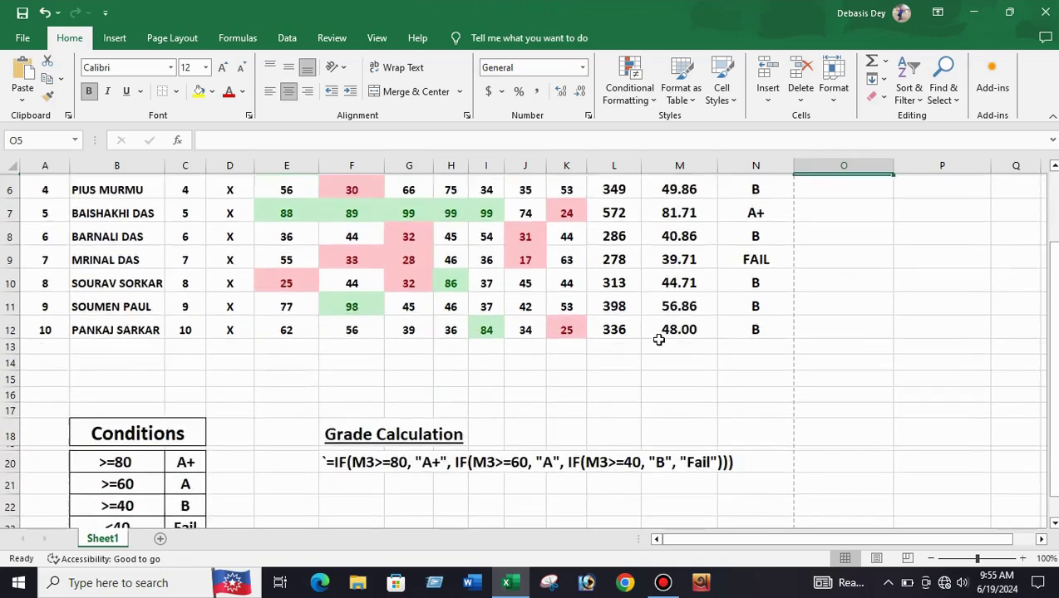
scroll(650, 334, up, 2)
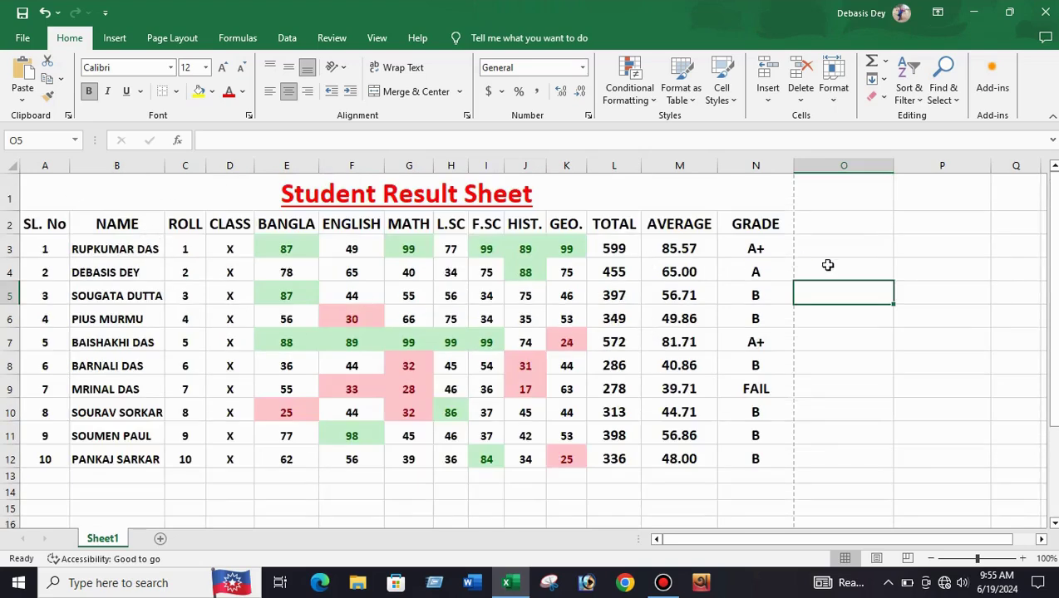
scroll(427, 454, down, 1)
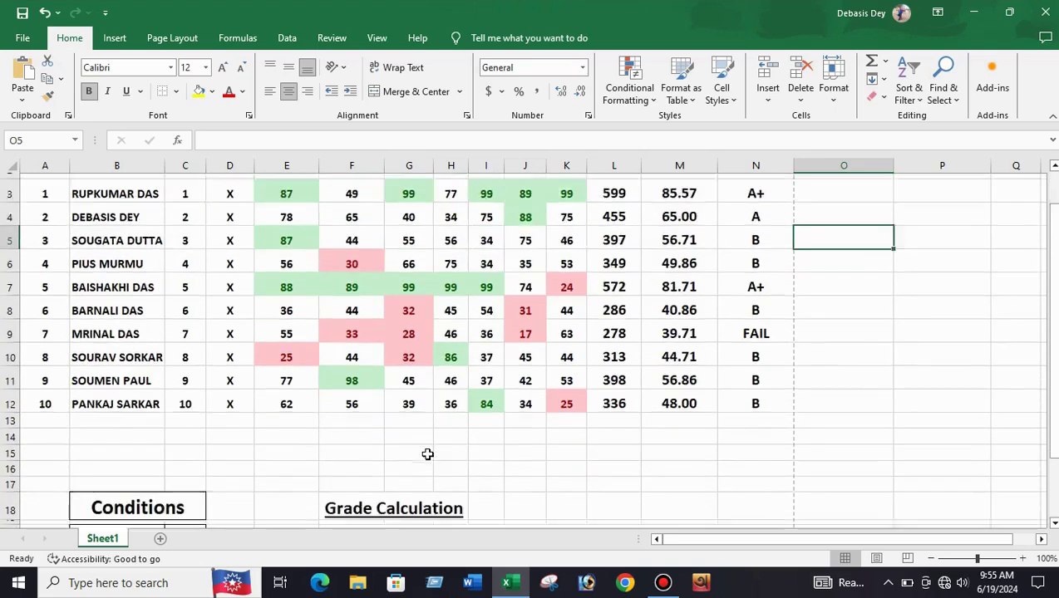
scroll(427, 454, down, 1)
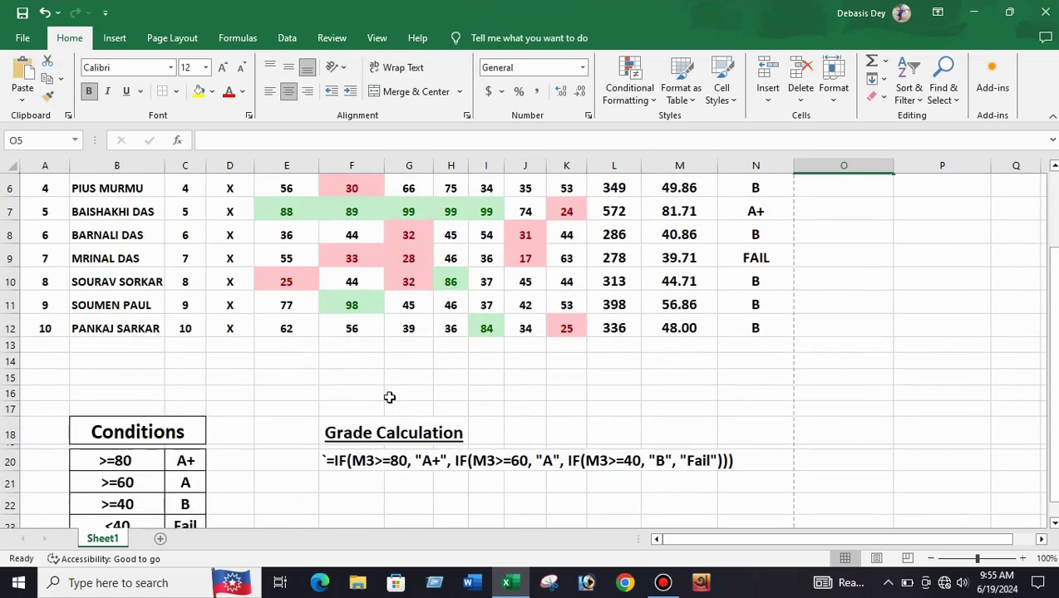
click(696, 364)
scroll(520, 382, up, 2)
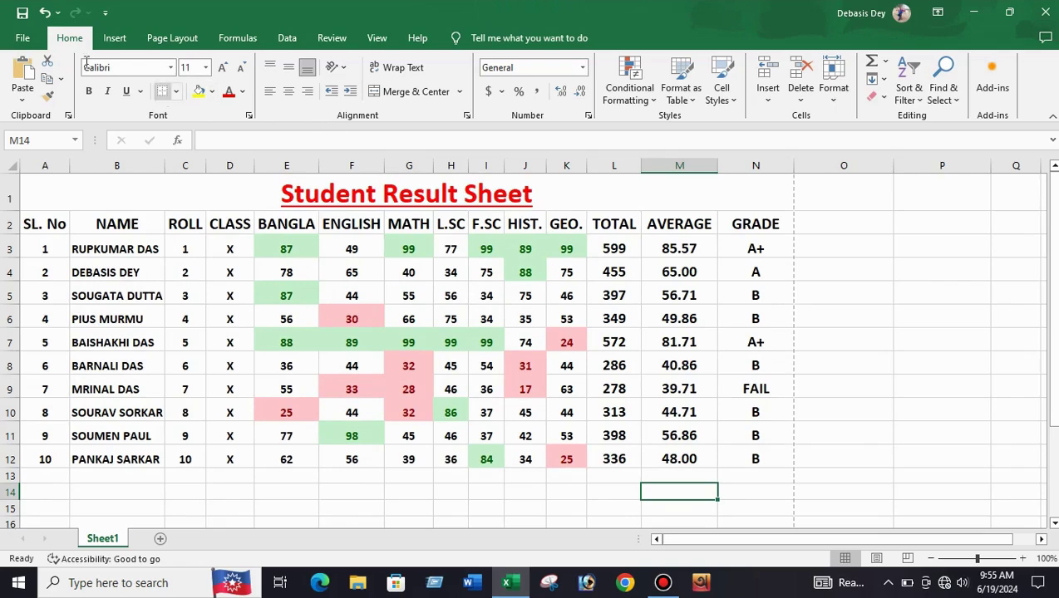
click(22, 37)
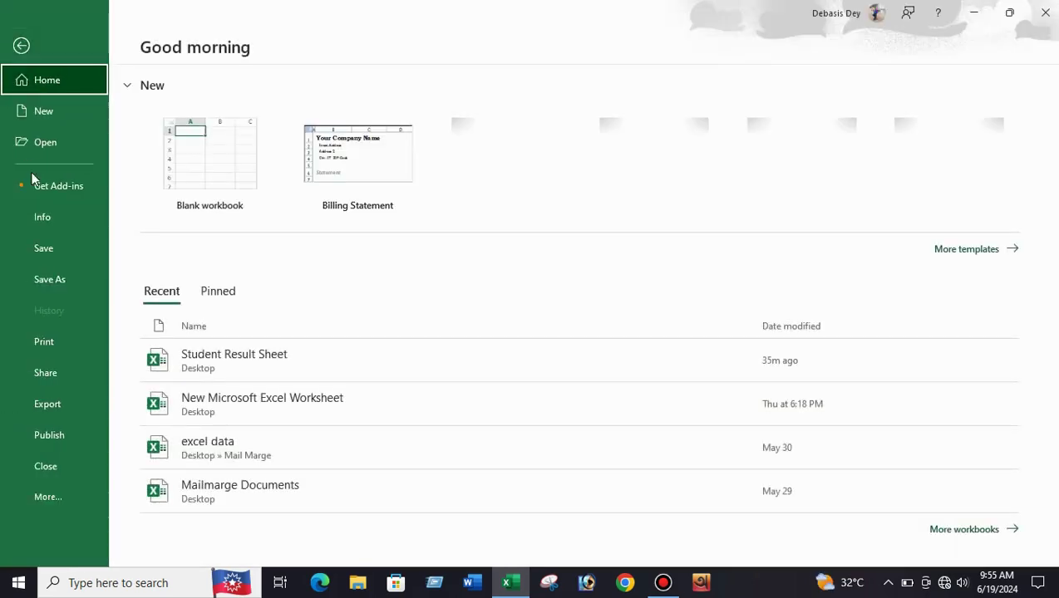
click(45, 342)
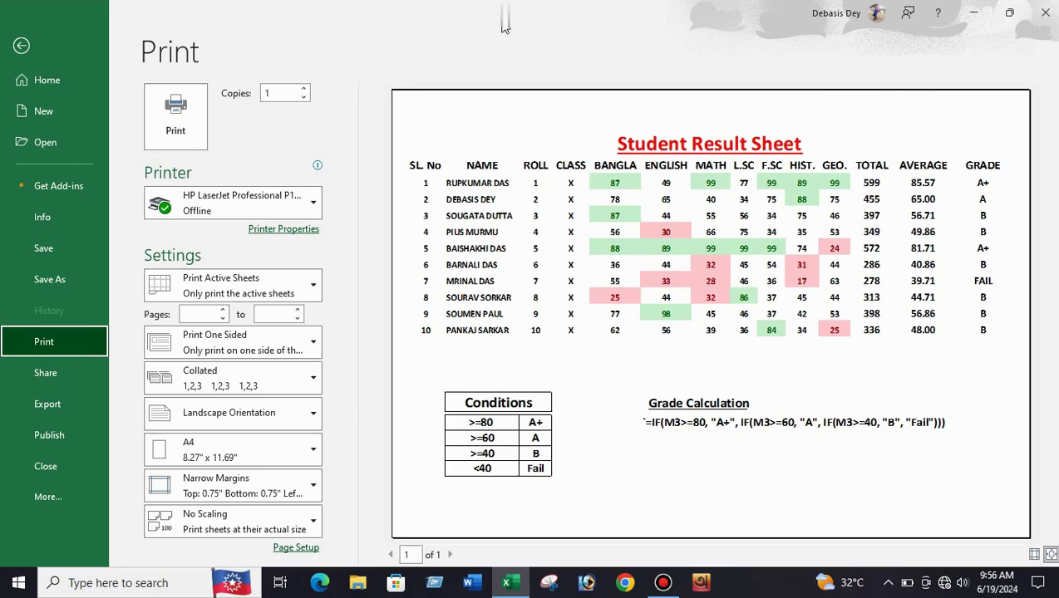
click(20, 47)
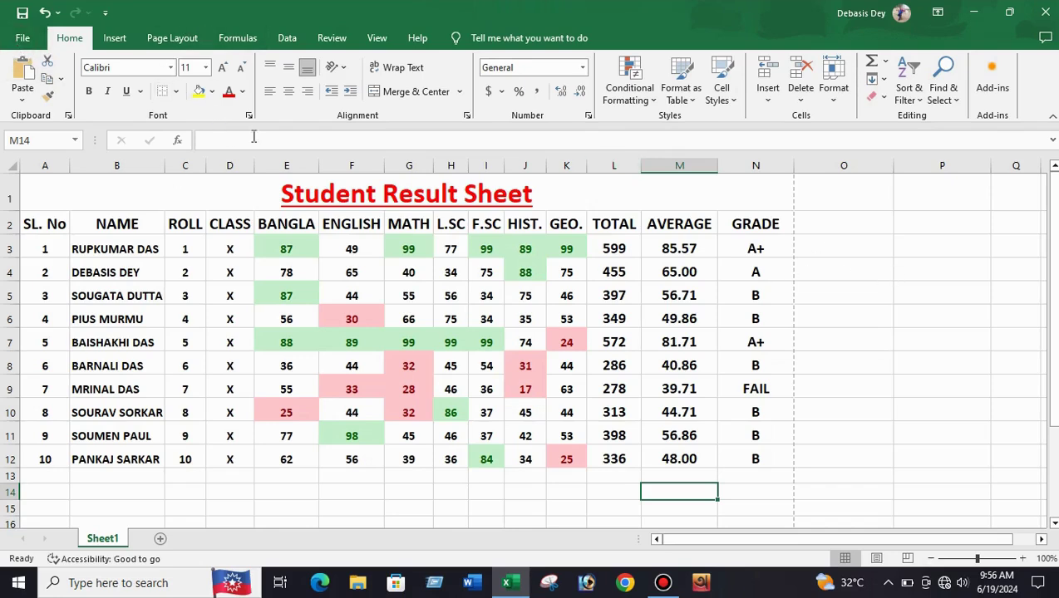
Apply All Borders to the result table in A1:N12, including the title row.
drag(84, 195, 135, 459)
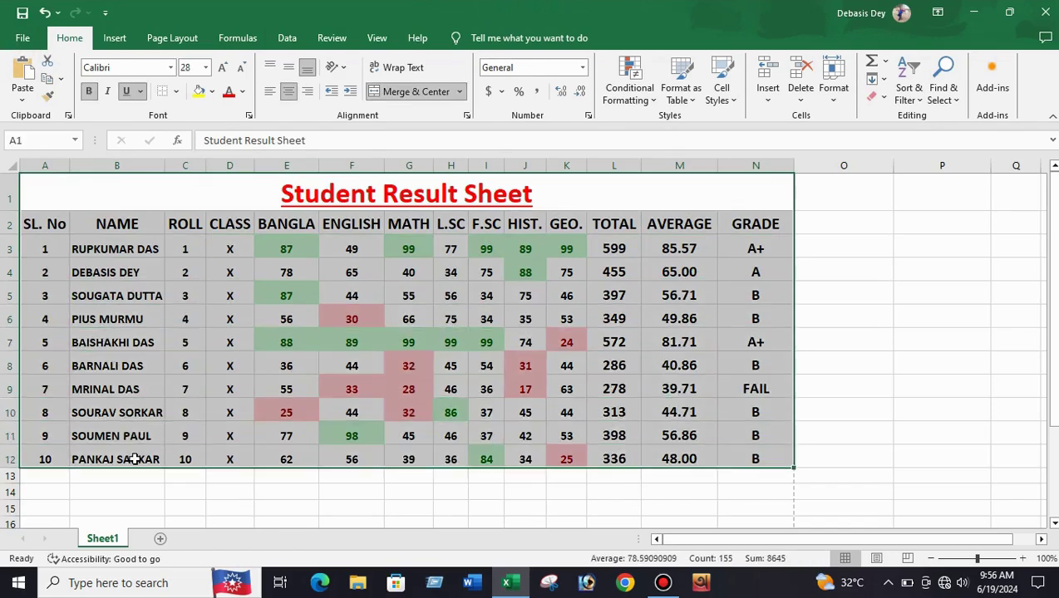
click(176, 92)
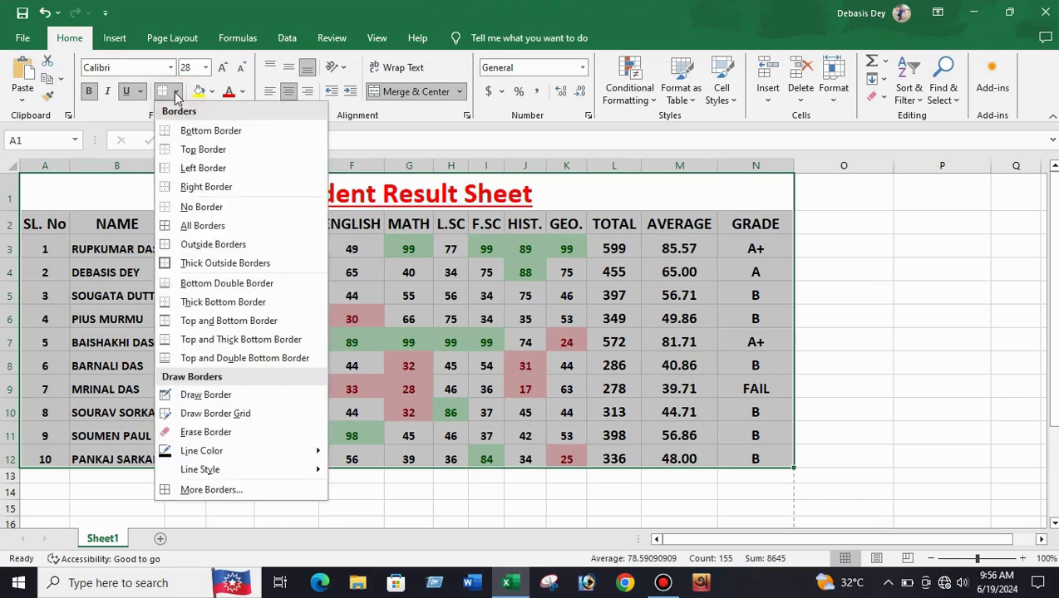
click(208, 230)
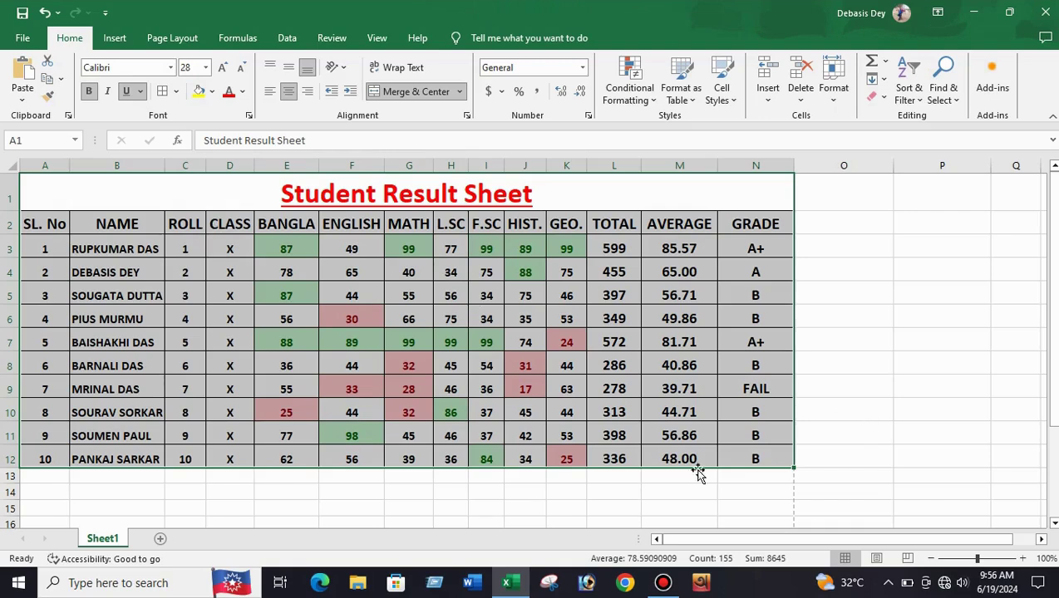
click(671, 494)
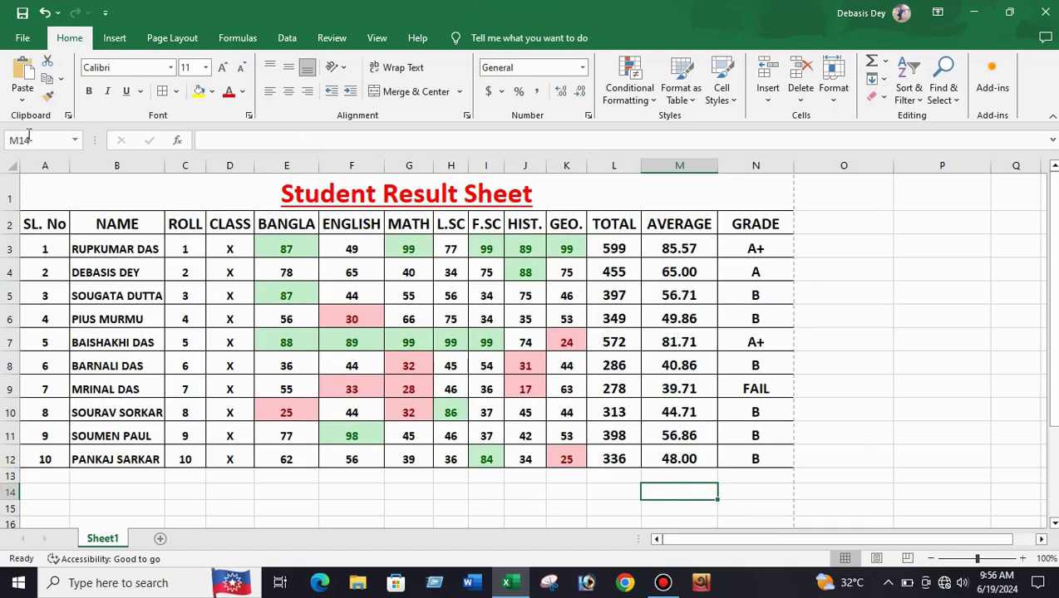
Check the bordered result sheet in the print preview and look at the paper size options.
click(22, 39)
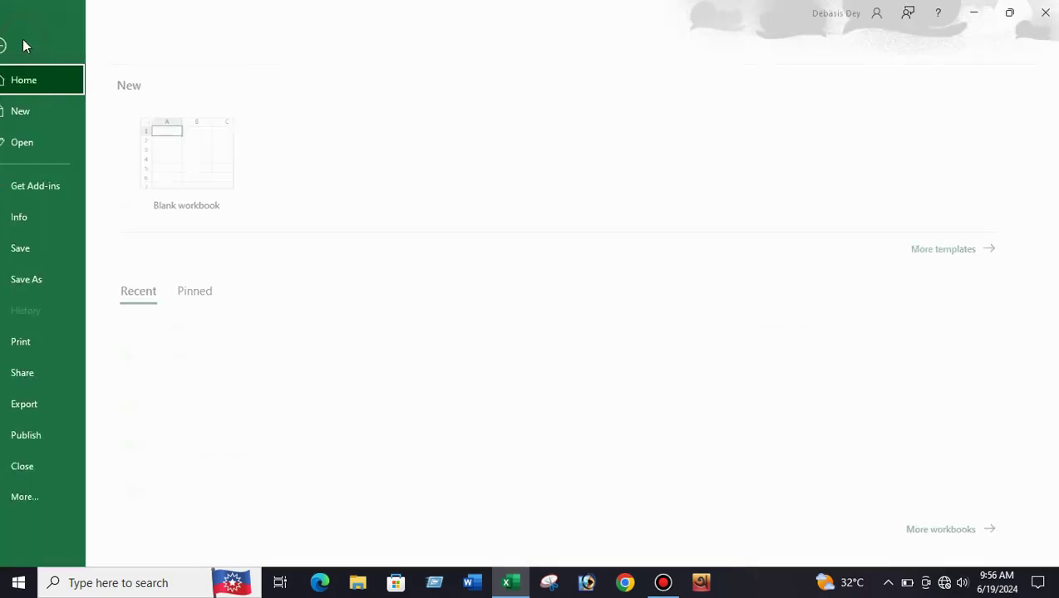
click(50, 344)
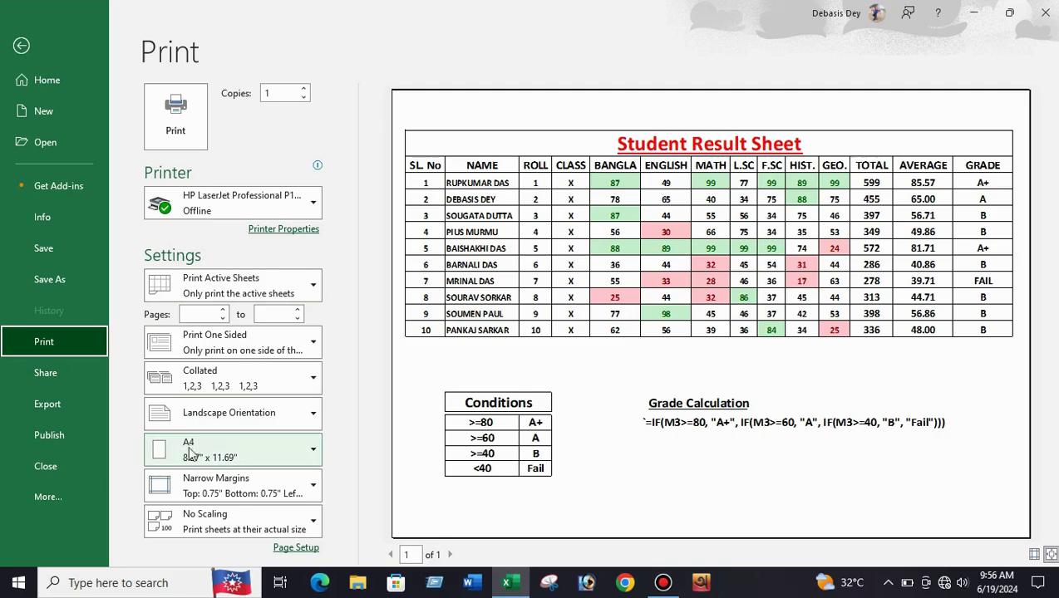
click(309, 453)
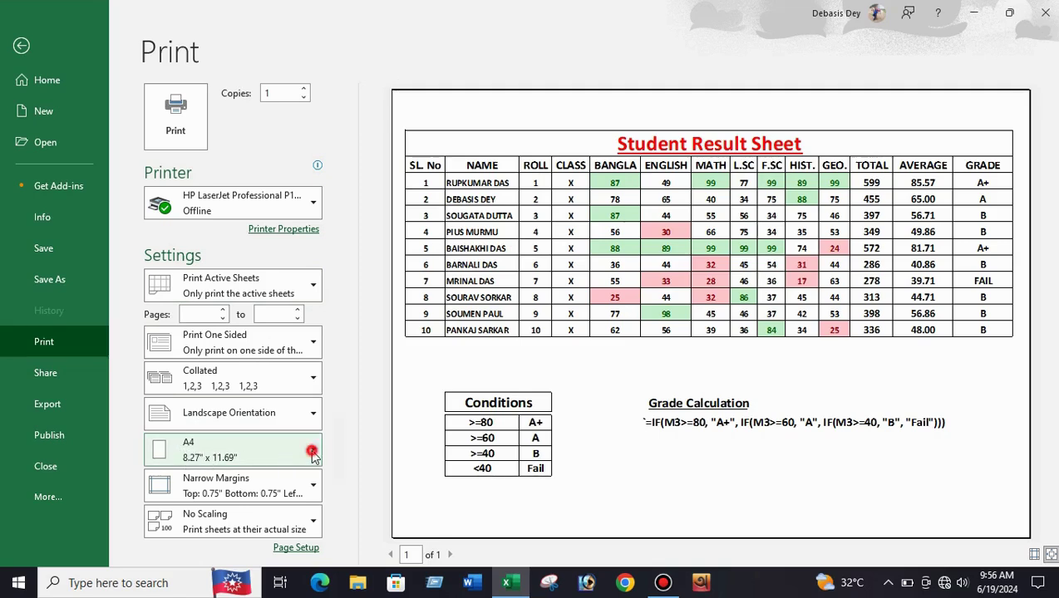
click(233, 161)
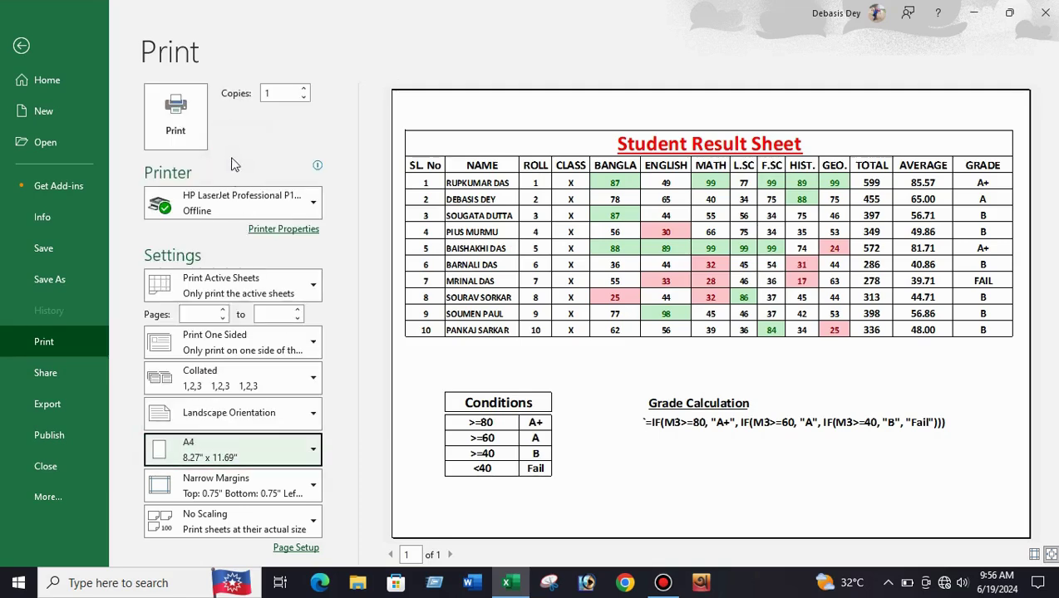
Preview the sheet in Portrait Orientation, return it to Landscape Orientation and leave the print preview.
click(313, 416)
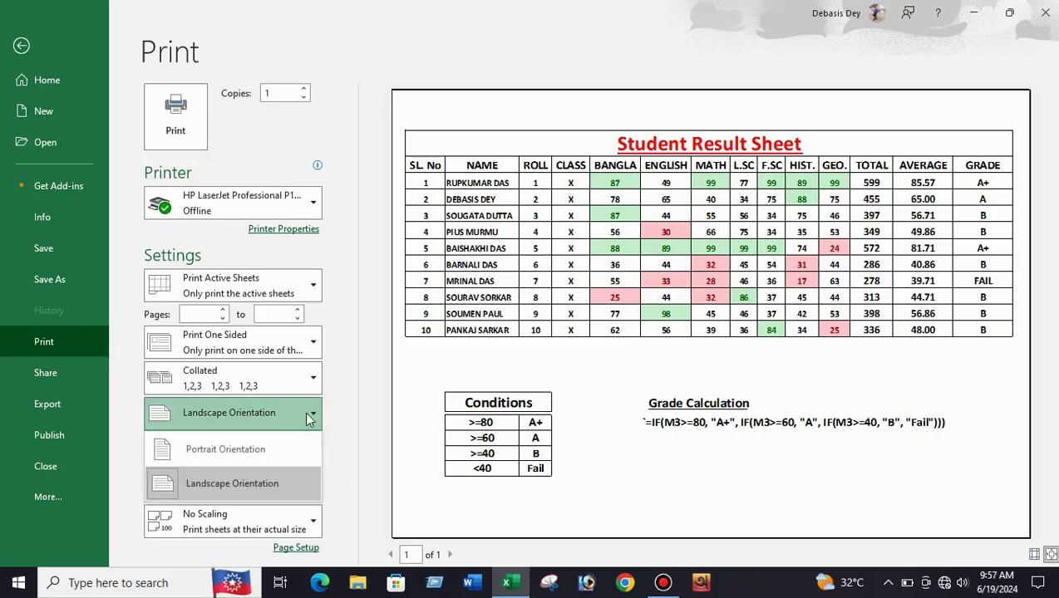
click(209, 448)
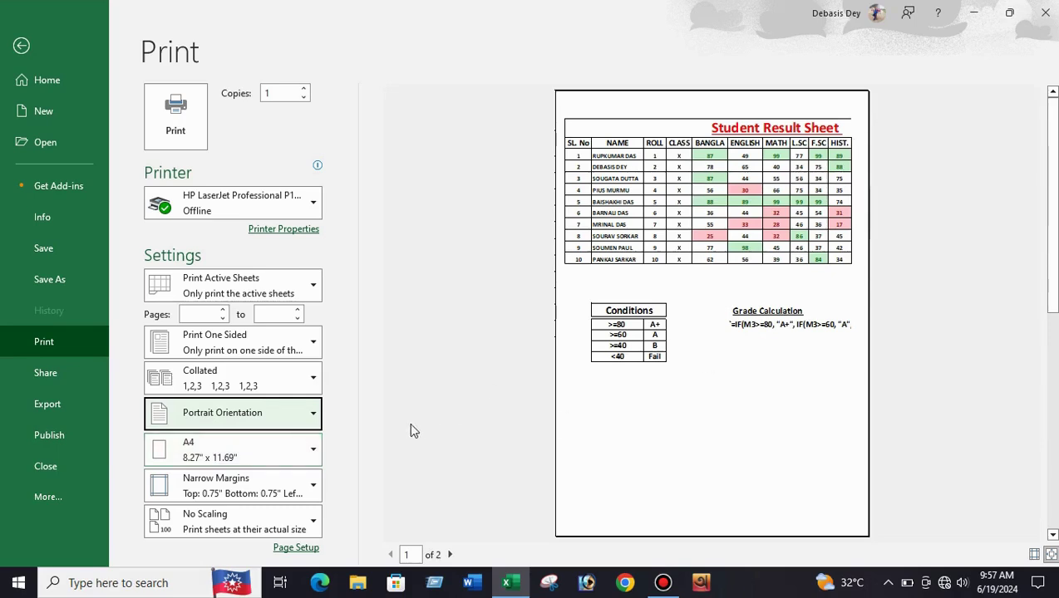
click(314, 414)
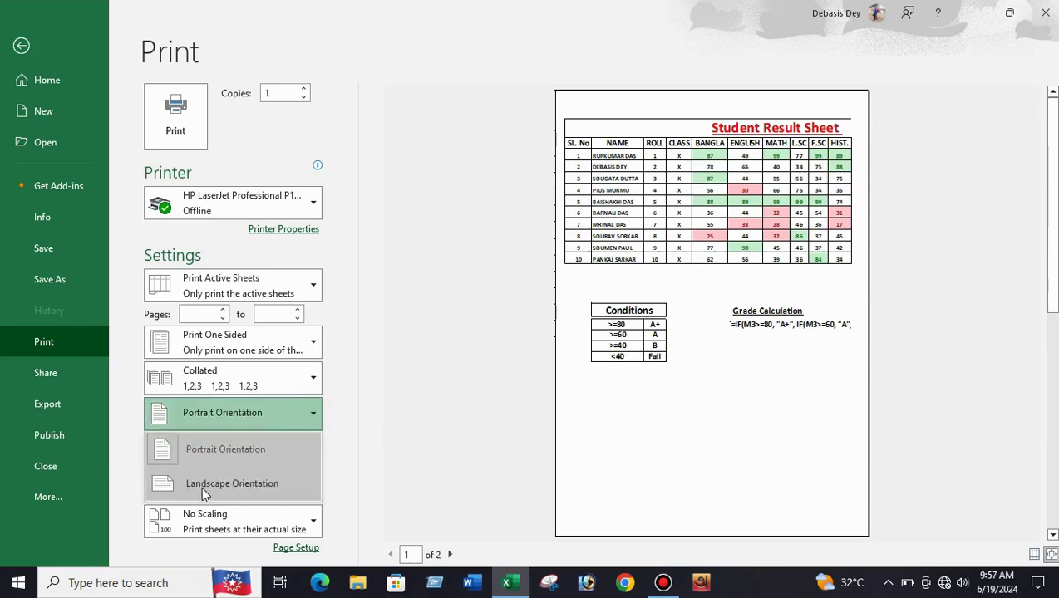
click(208, 487)
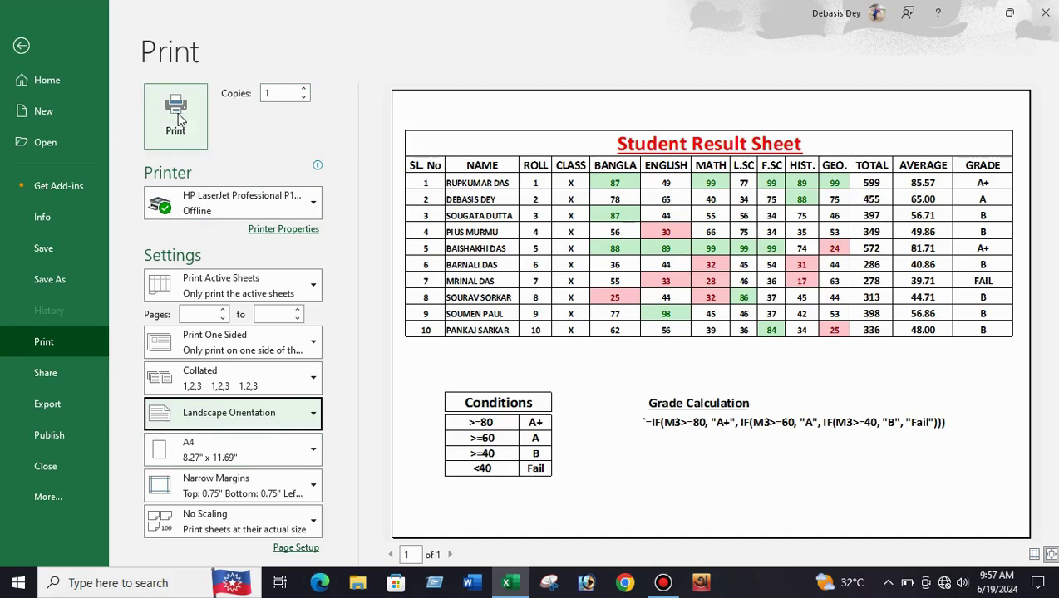
click(20, 47)
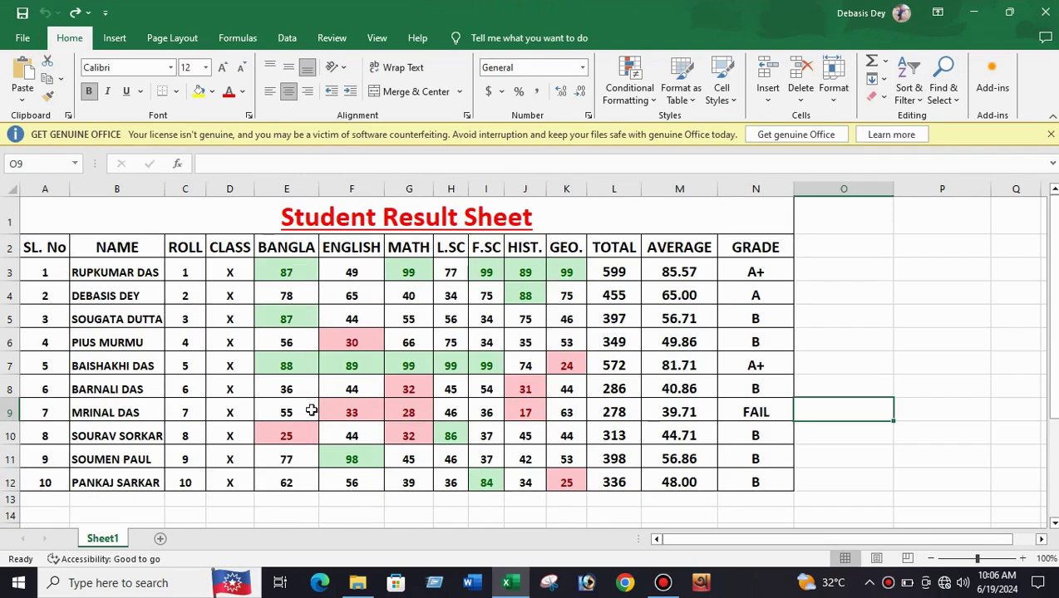
Clear the conditional formatting rules from the marks in E3:K12 and dismiss the licence notice.
drag(299, 272, 567, 482)
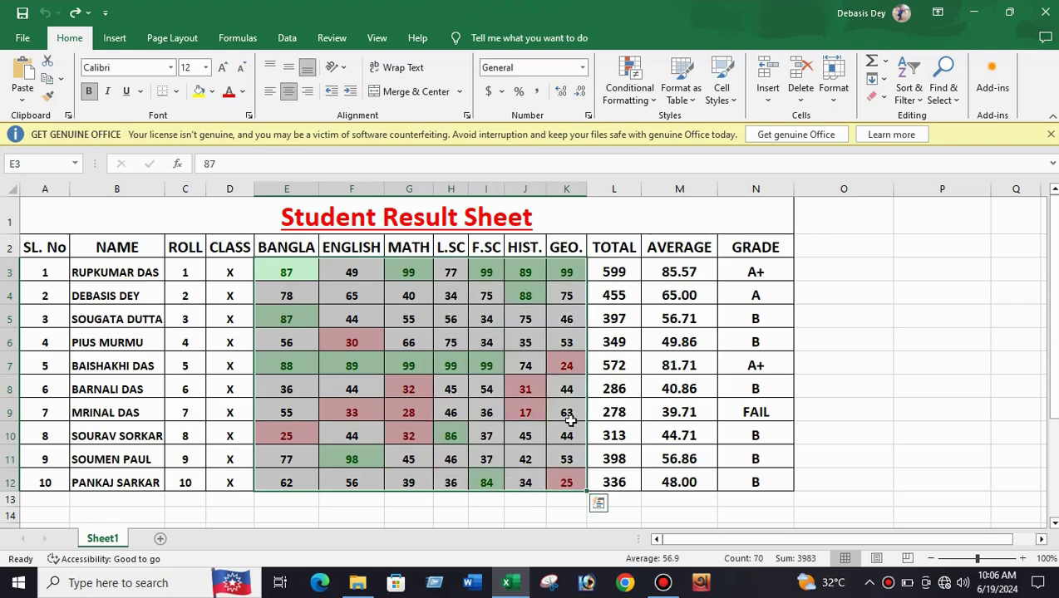
click(646, 100)
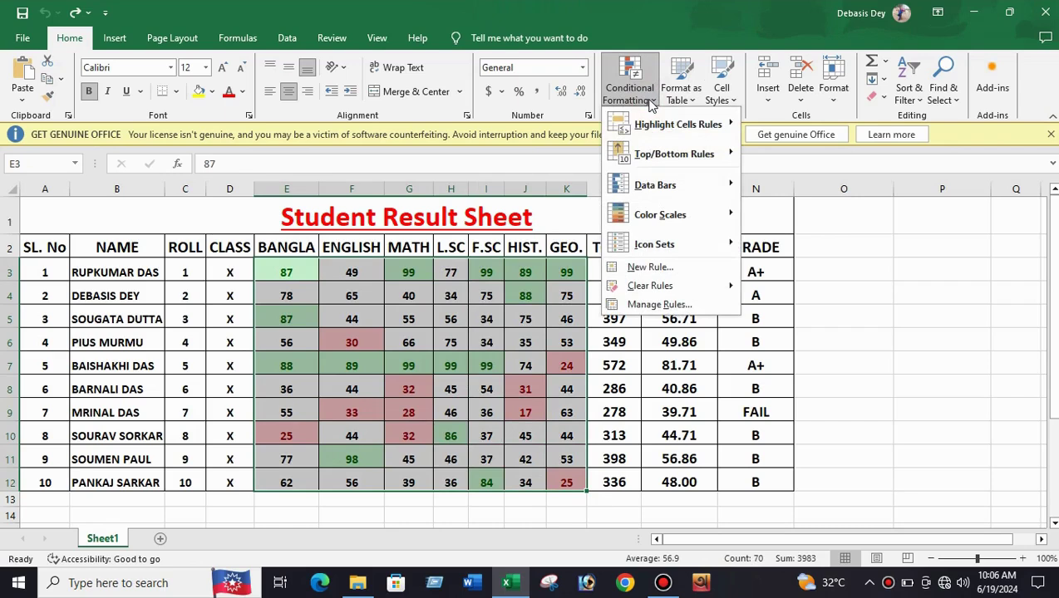
mouse_move(634, 290)
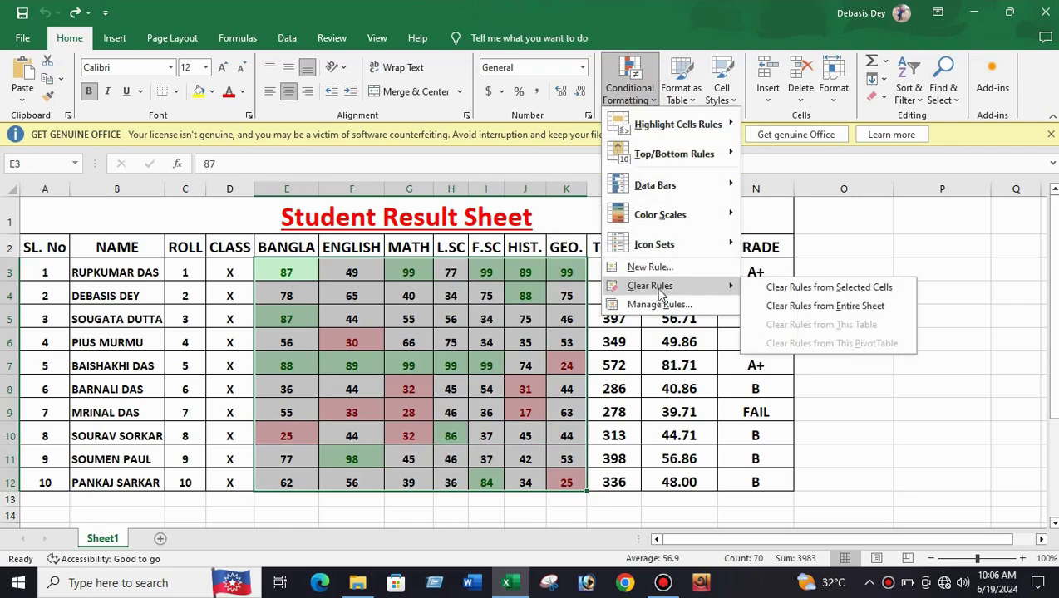
click(815, 288)
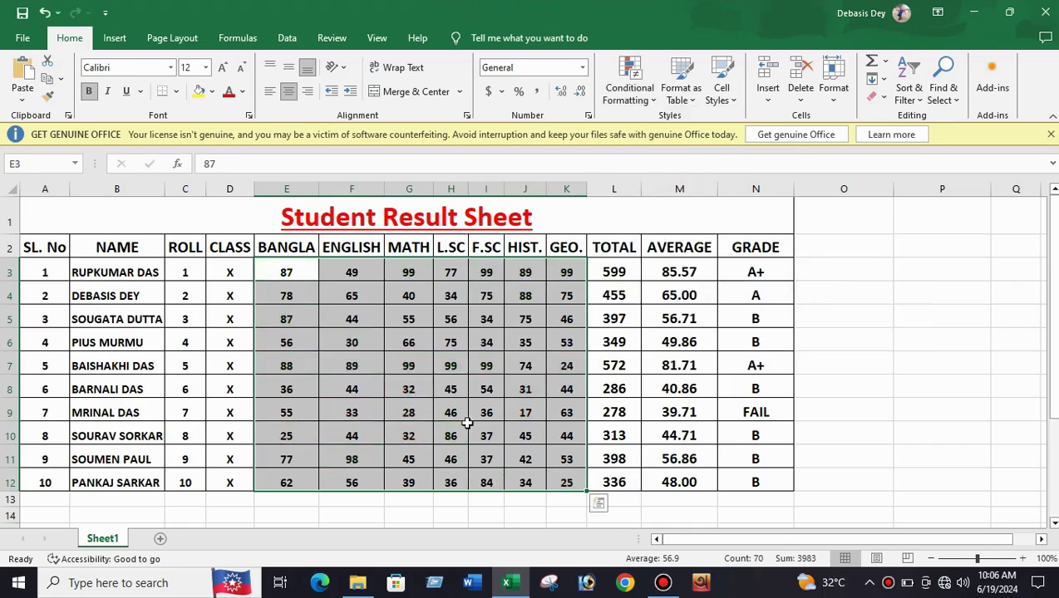
click(465, 428)
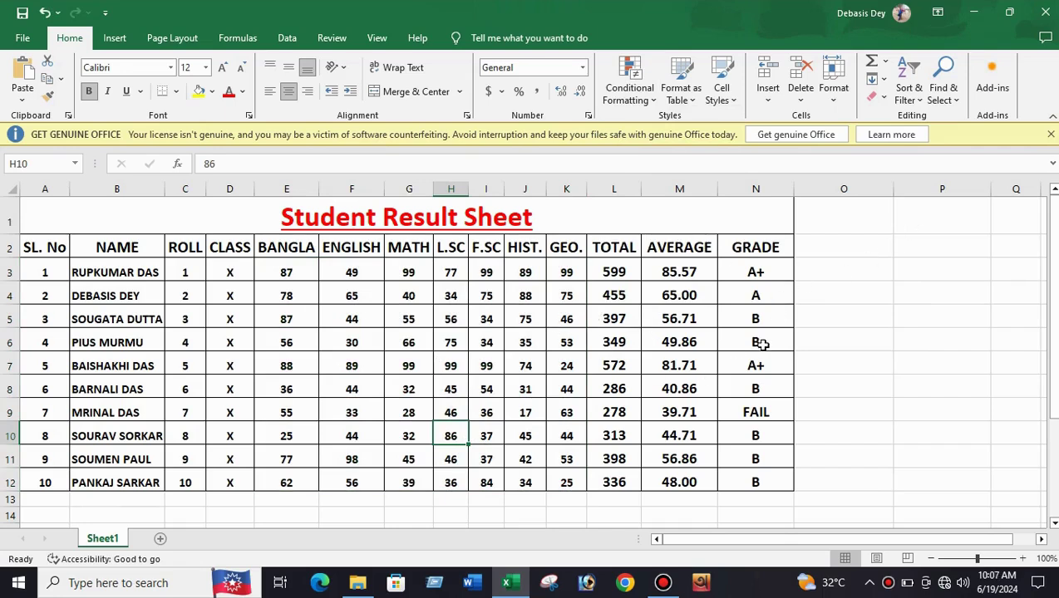
click(1050, 135)
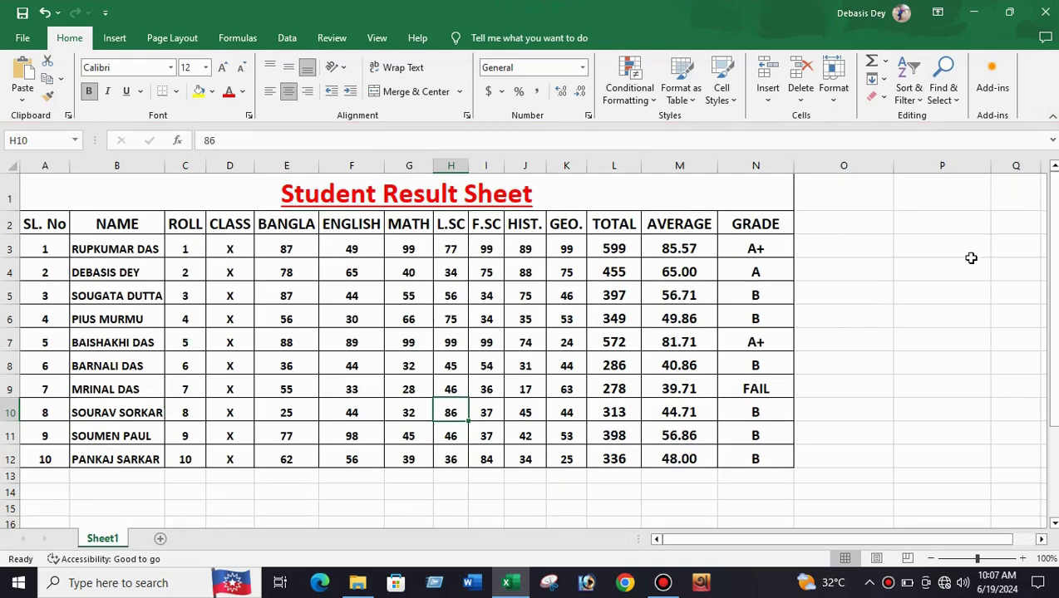